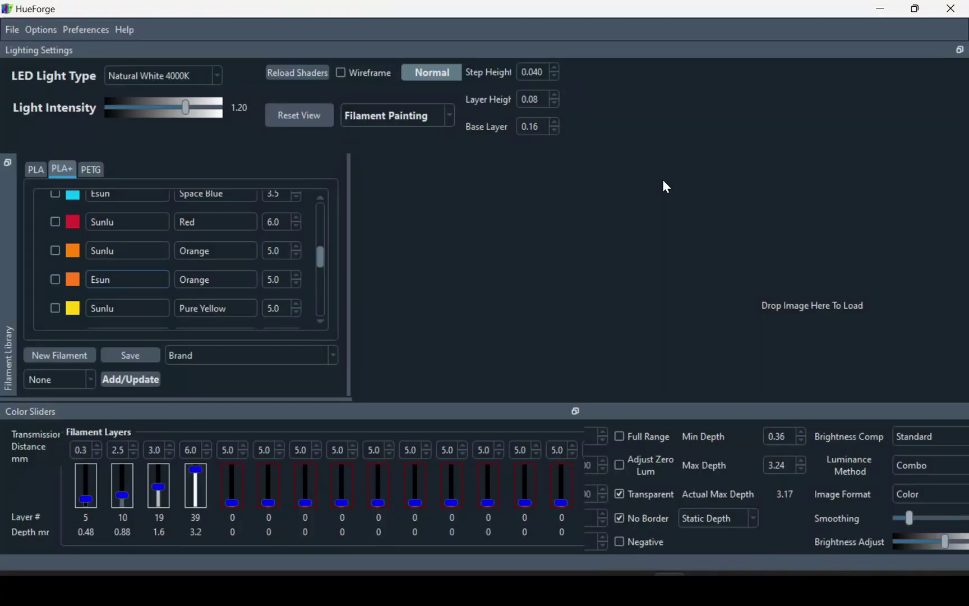
Choose the Spacesuited Woman Torso image to open in HueForge through File > Open File > Image
click(8, 29)
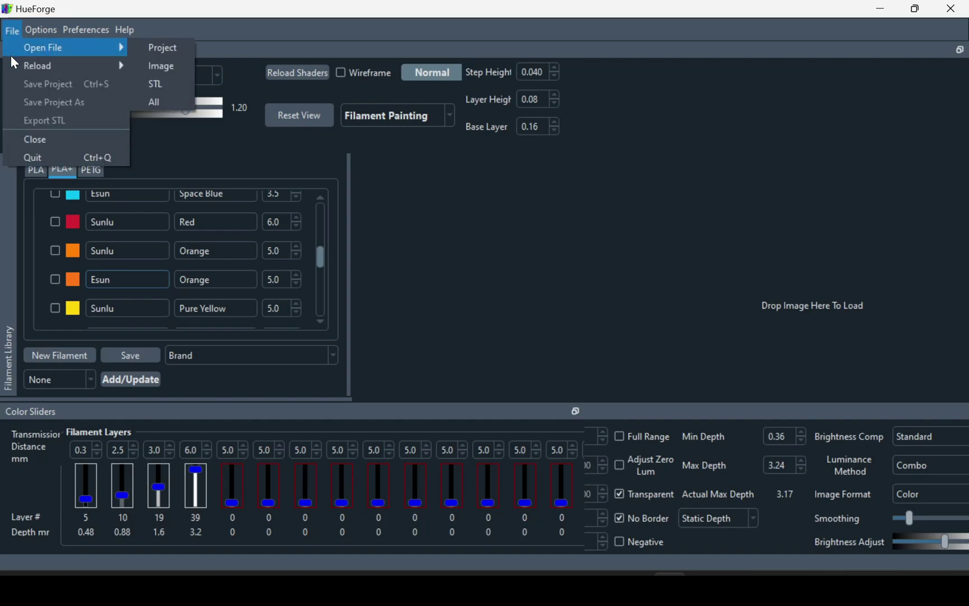
mouse_move(59, 50)
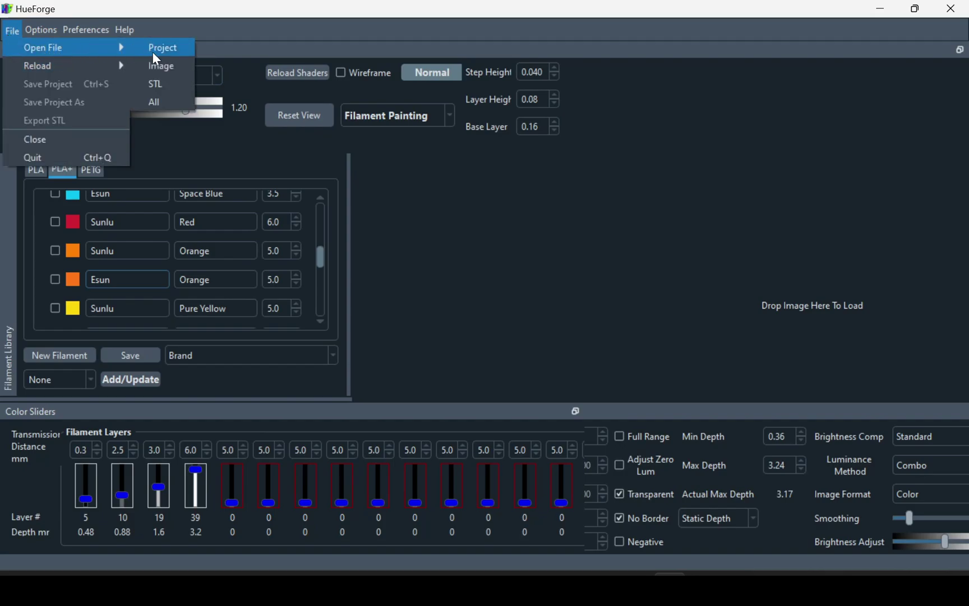
click(160, 63)
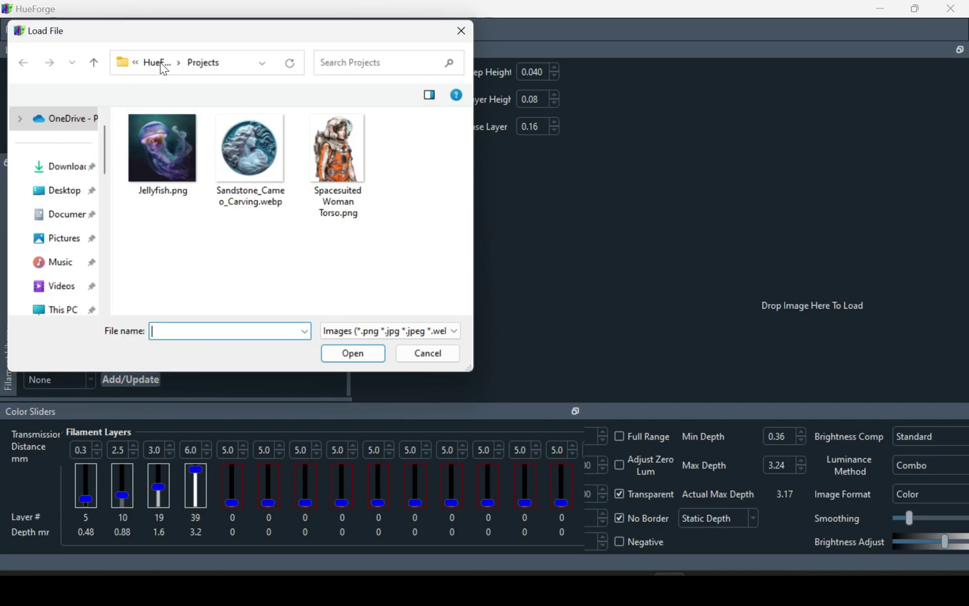
click(346, 164)
Load the chosen image and set the model width to 60 mm in Model Geometry
click(361, 356)
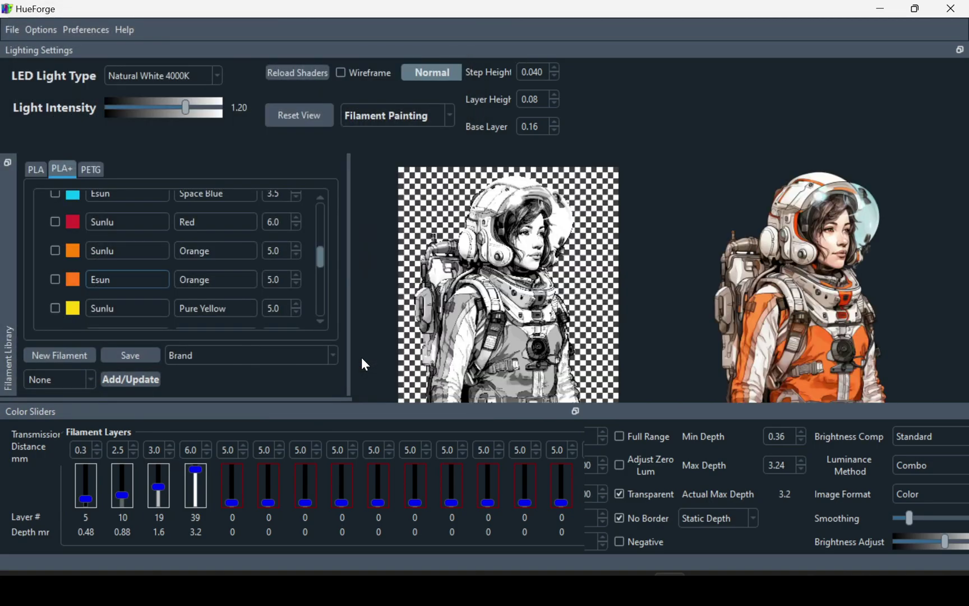
double_click(656, 418)
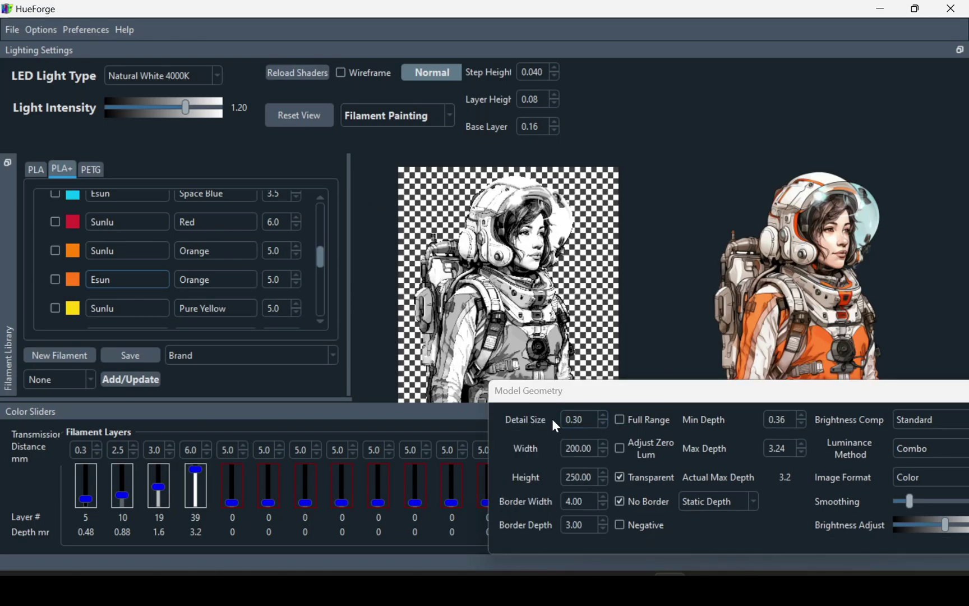
double_click(567, 451)
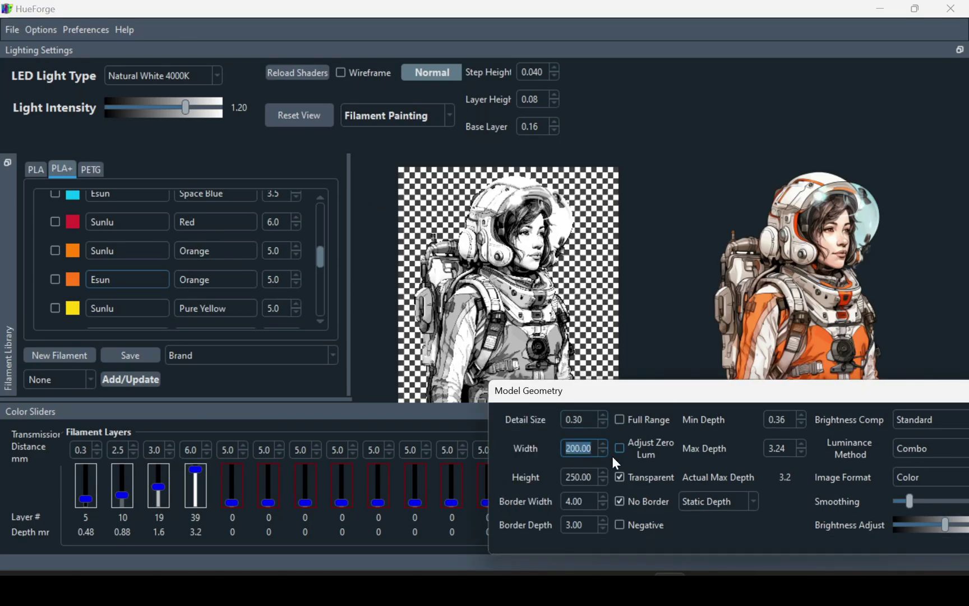
text(60)
key(Return)
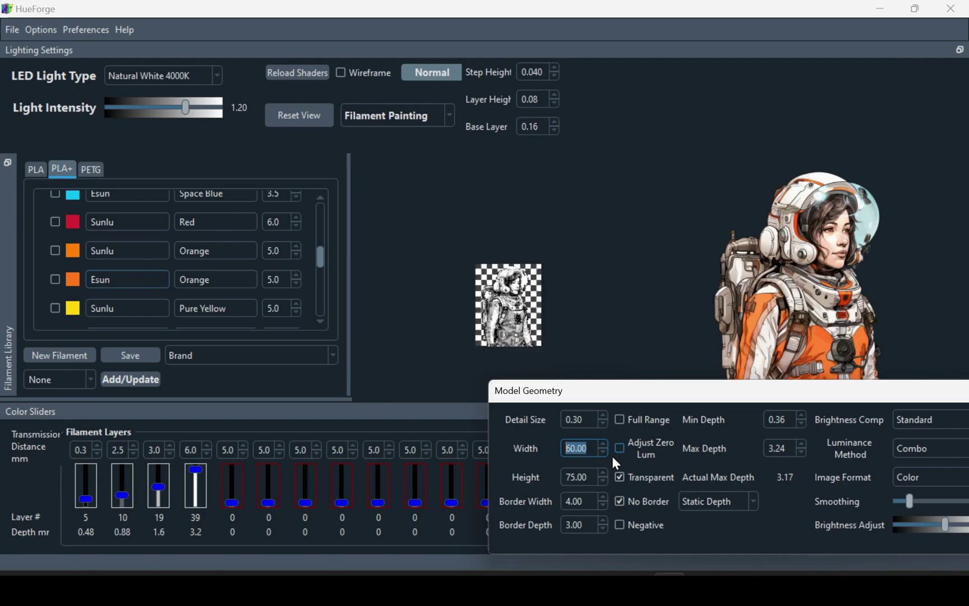
Re-dock the Model Geometry panel and zoom and tilt the preview to check the resized model
double_click(713, 391)
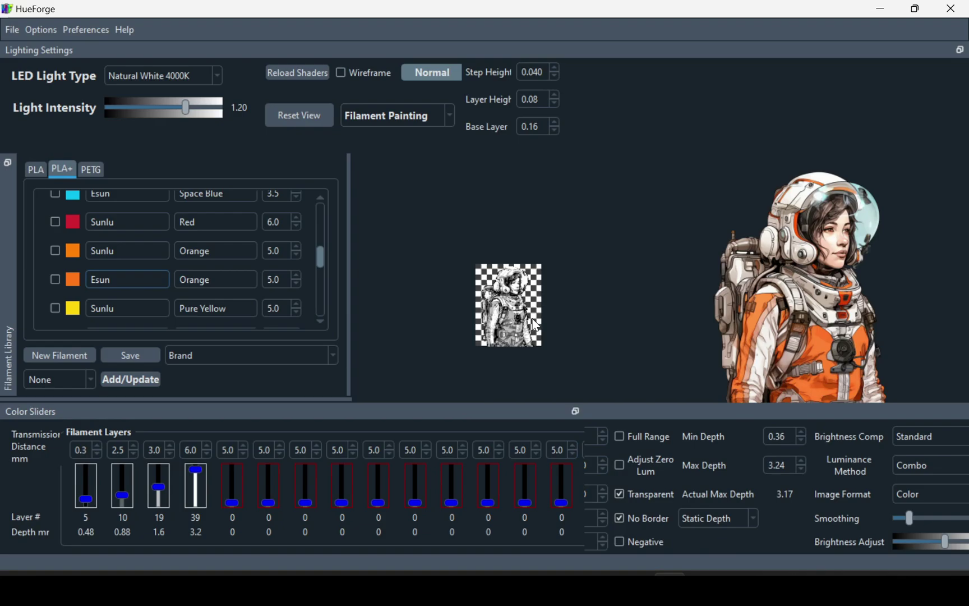
scroll(516, 316, up, 5)
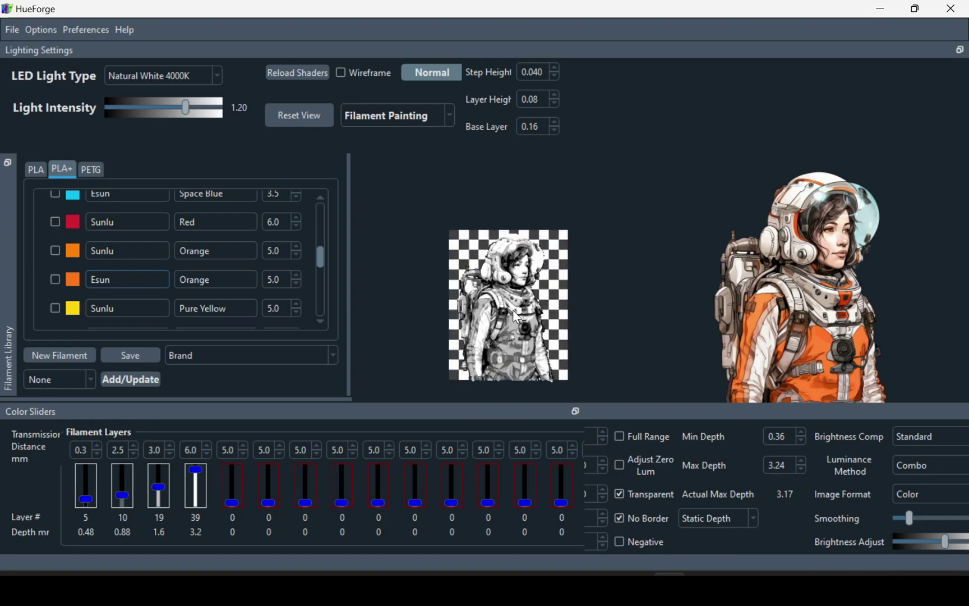
scroll(514, 313, up, 5)
scroll(513, 313, down, 5)
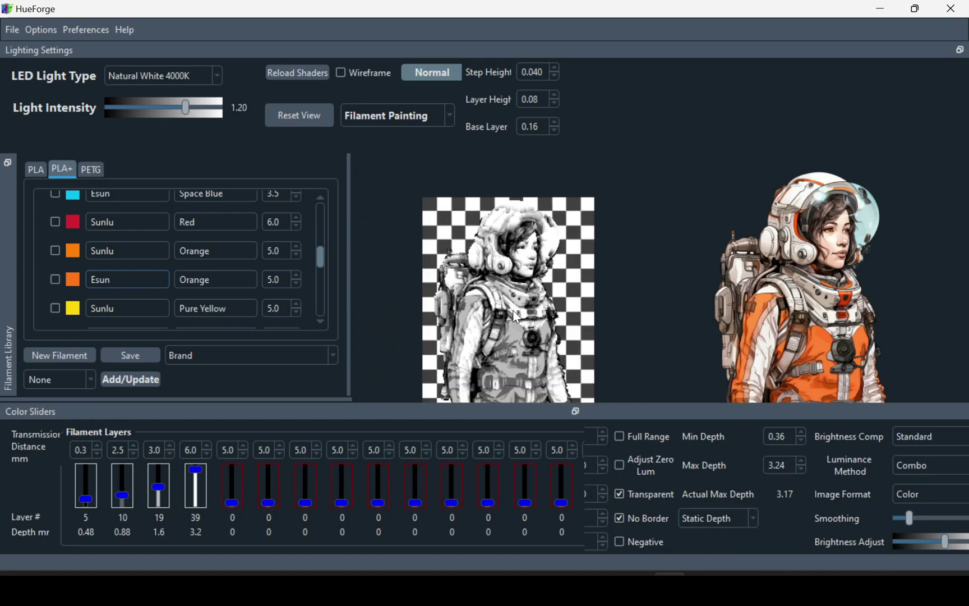
mouse_move(567, 312)
mouse_down()
mouse_move(493, 300)
mouse_move(575, 302)
mouse_up()
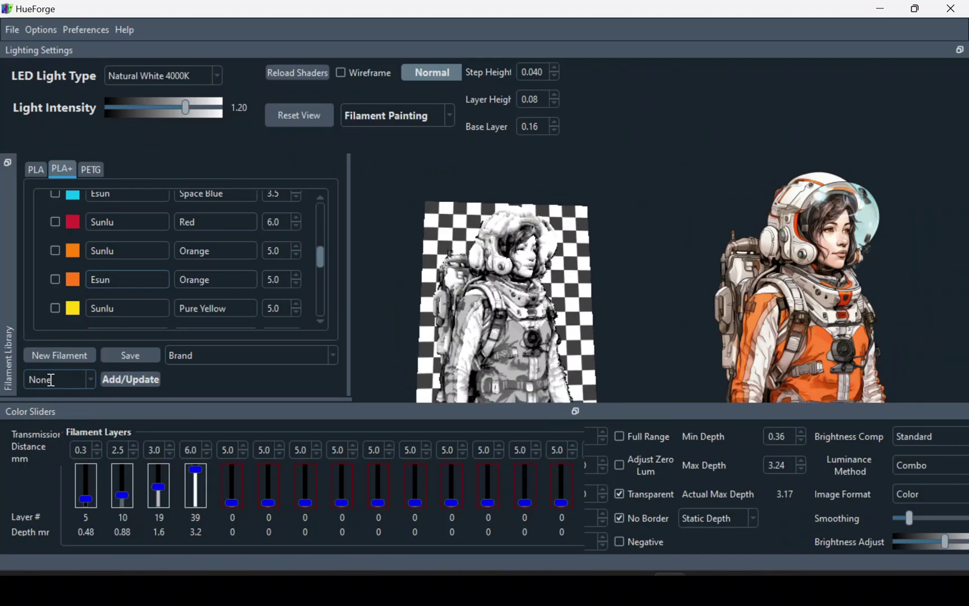
Try the Fire, Grayscale, Nature, Sunlit Orange and Water presets, ending back on Fire
click(90, 379)
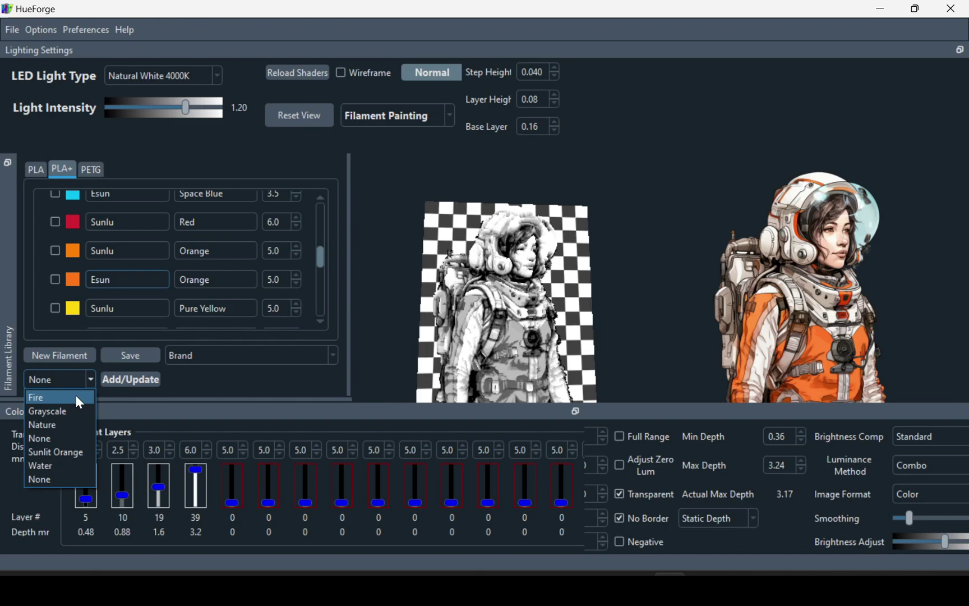
click(71, 396)
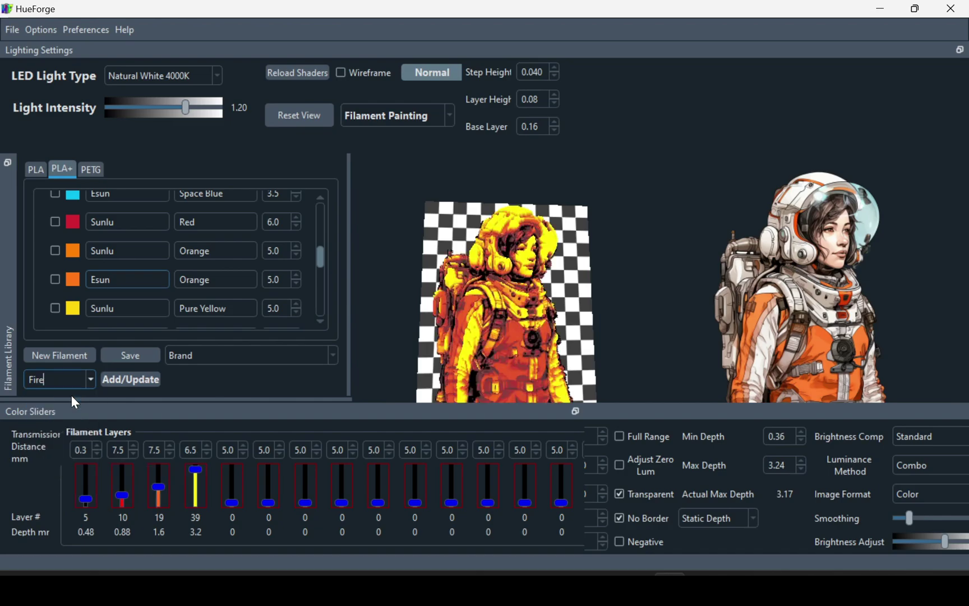
click(90, 379)
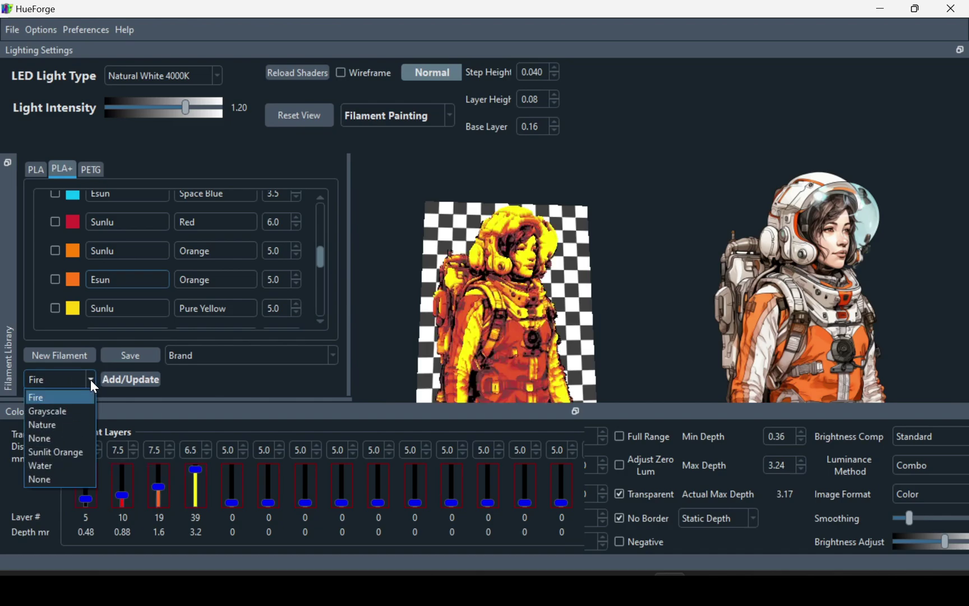
click(86, 412)
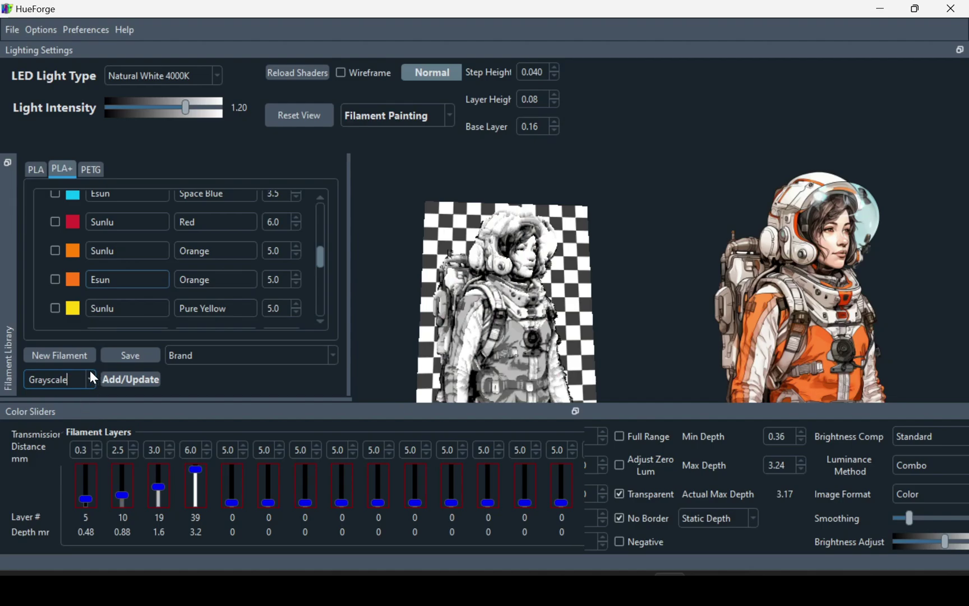
click(91, 376)
click(75, 424)
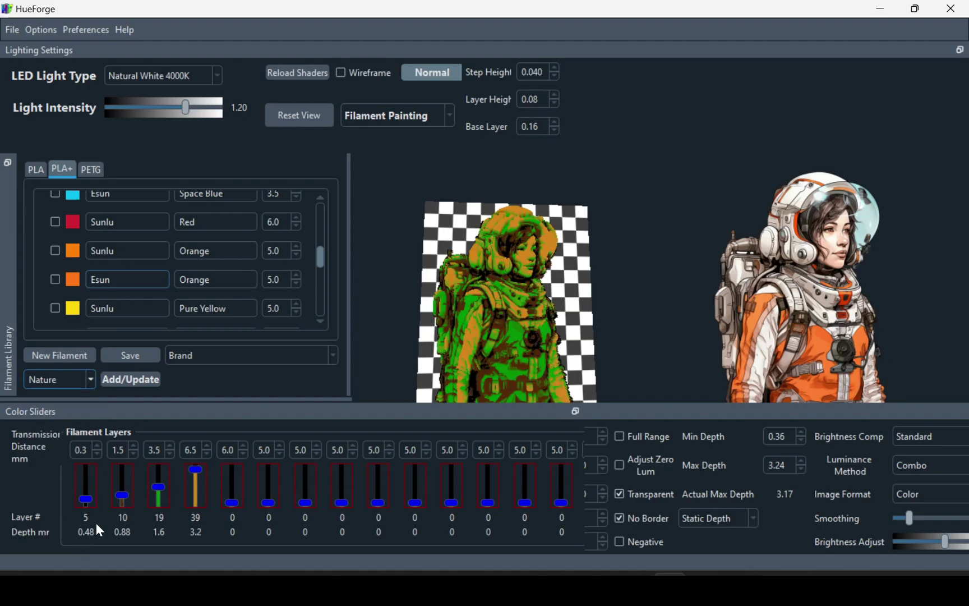
click(91, 380)
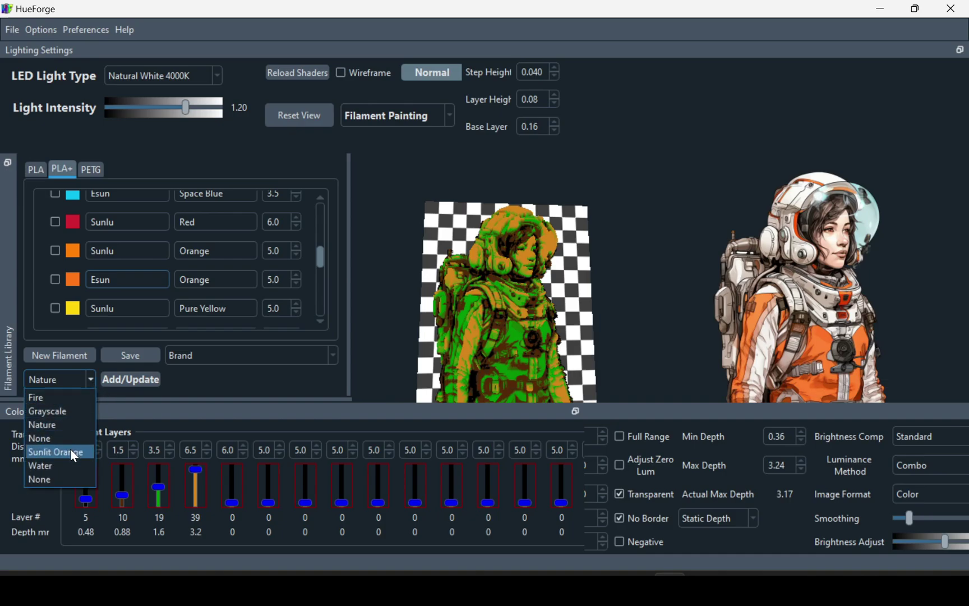
click(71, 449)
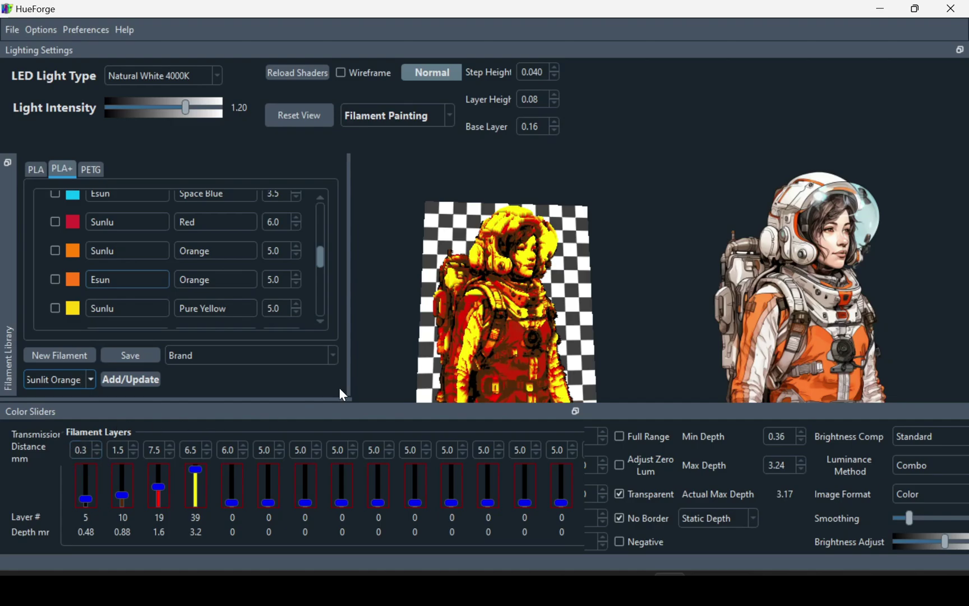
click(91, 379)
click(73, 463)
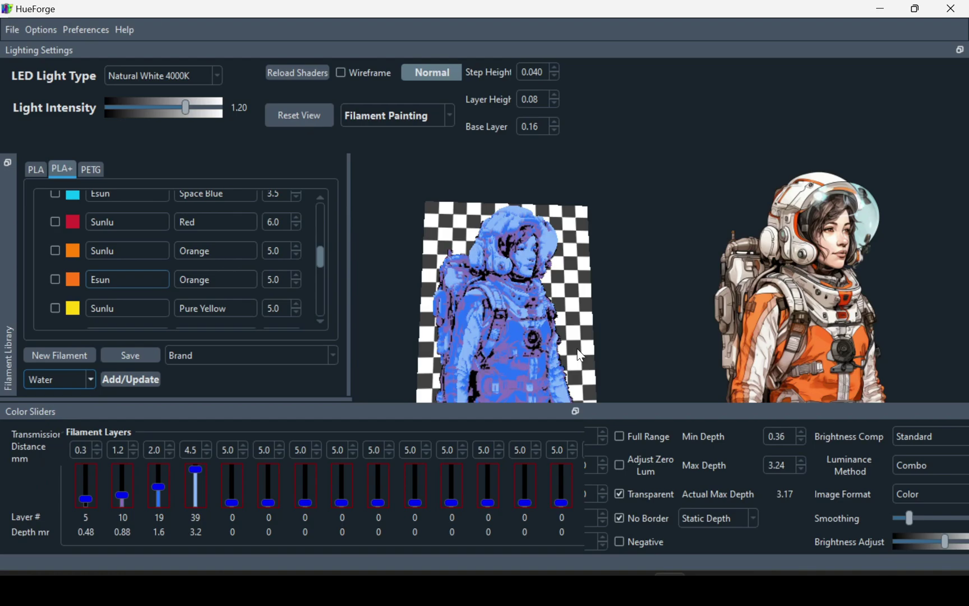
click(91, 379)
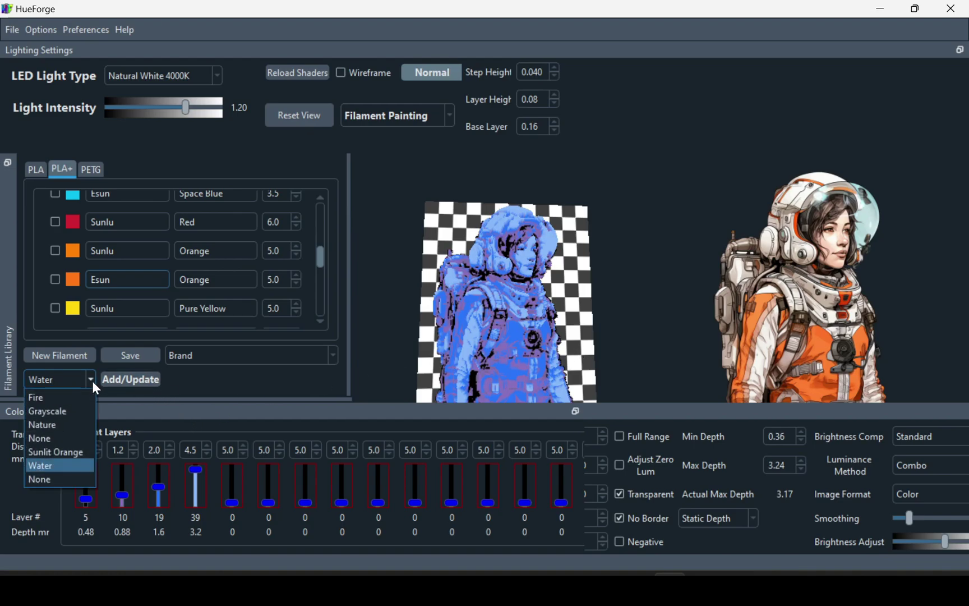
click(80, 394)
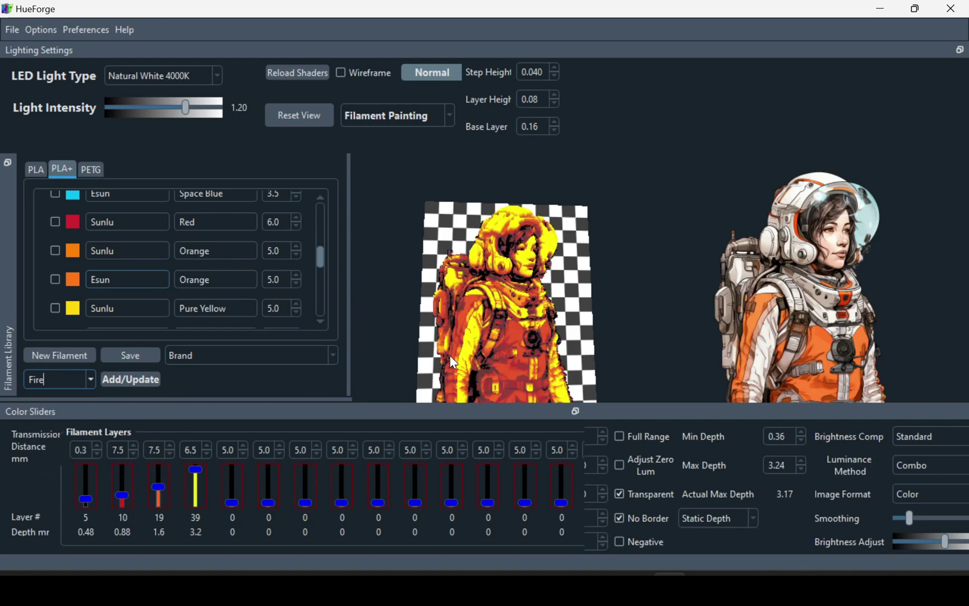
Start the white top colour at layer 40 and move the yellow change to layer 28
mouse_move(597, 306)
mouse_down()
mouse_move(546, 310)
mouse_move(588, 324)
mouse_move(605, 303)
mouse_up()
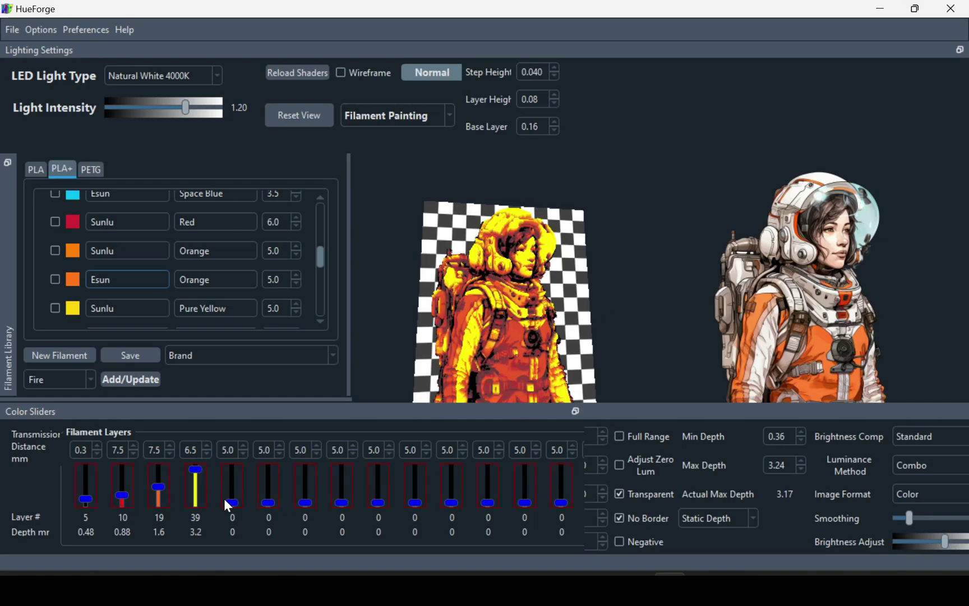
drag(234, 500, 238, 465)
drag(196, 467, 195, 475)
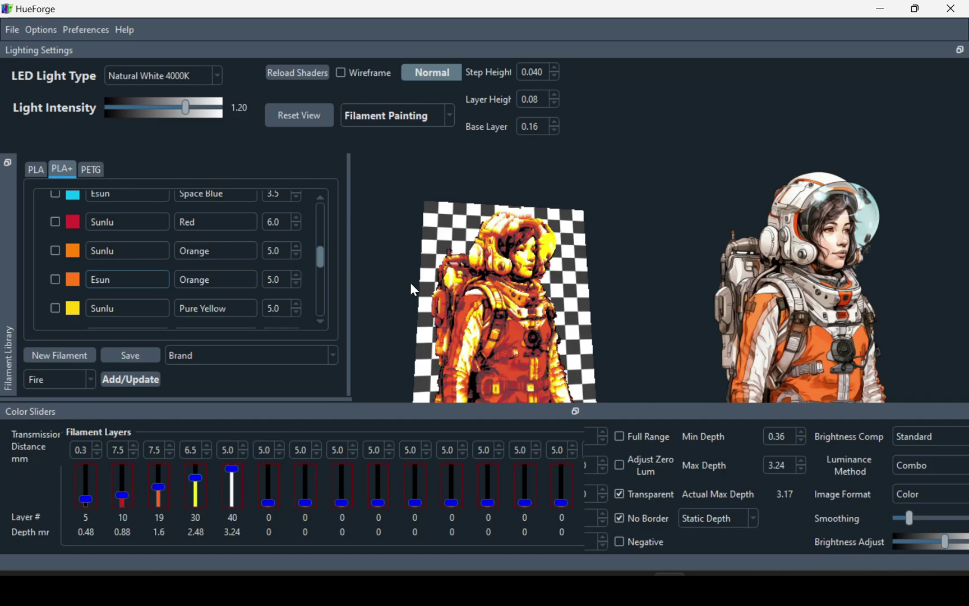
drag(579, 306, 500, 288)
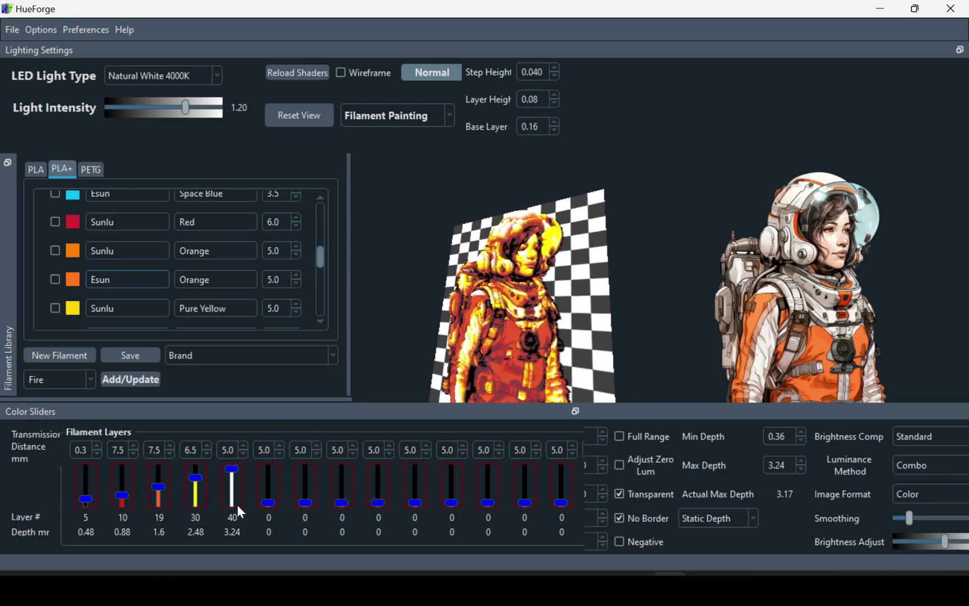
mouse_move(232, 471)
mouse_down()
mouse_move(229, 496)
mouse_move(239, 451)
mouse_up()
drag(195, 477, 195, 479)
drag(418, 339, 426, 359)
Assign the Esun Pink filament to the third colour layer at layer 19
drag(322, 257, 318, 295)
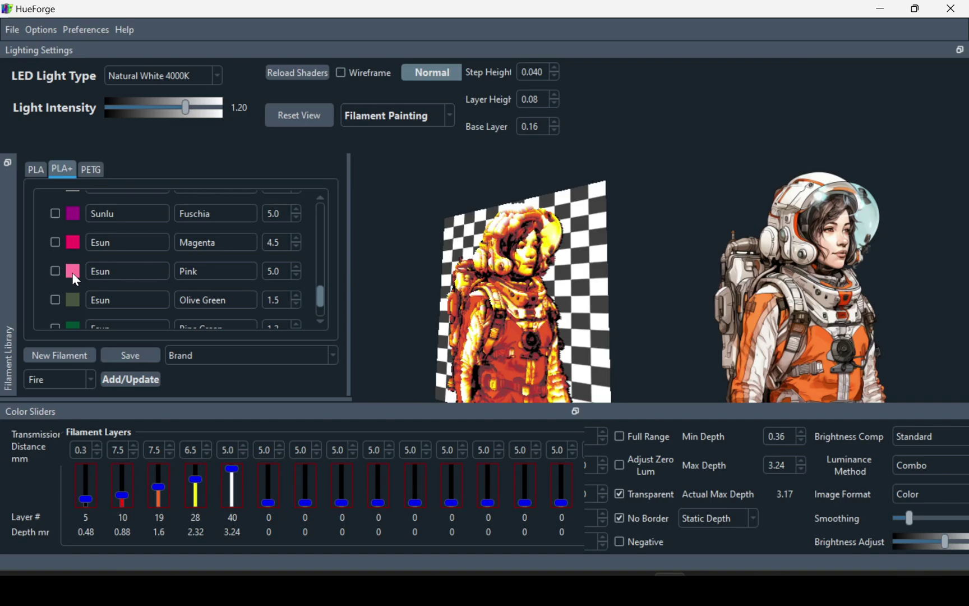
drag(72, 272, 161, 501)
drag(466, 325, 603, 349)
scroll(539, 330, down, 3)
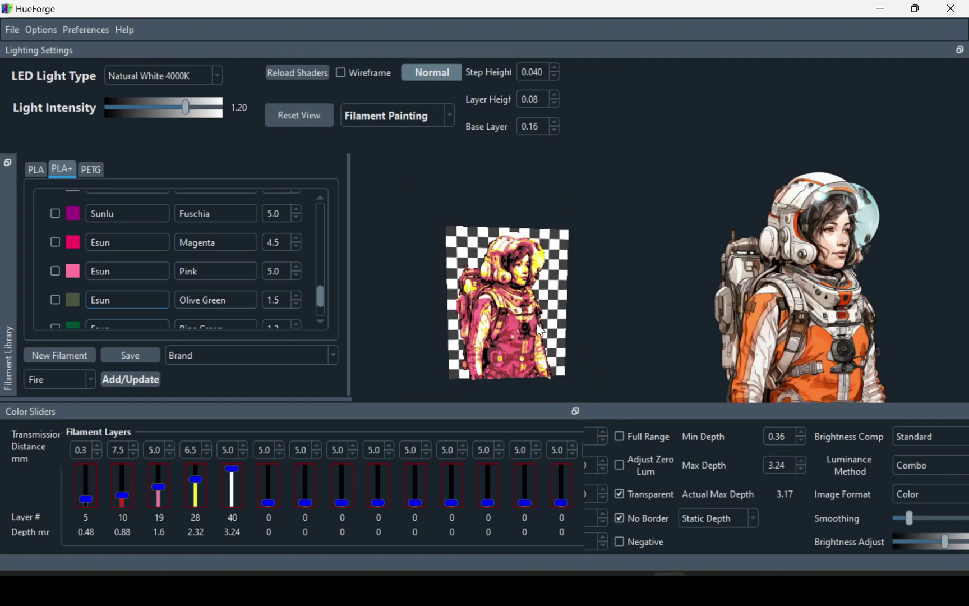
Export the model as Mesh_Front_60x75.stl using Export Without Saving
click(12, 29)
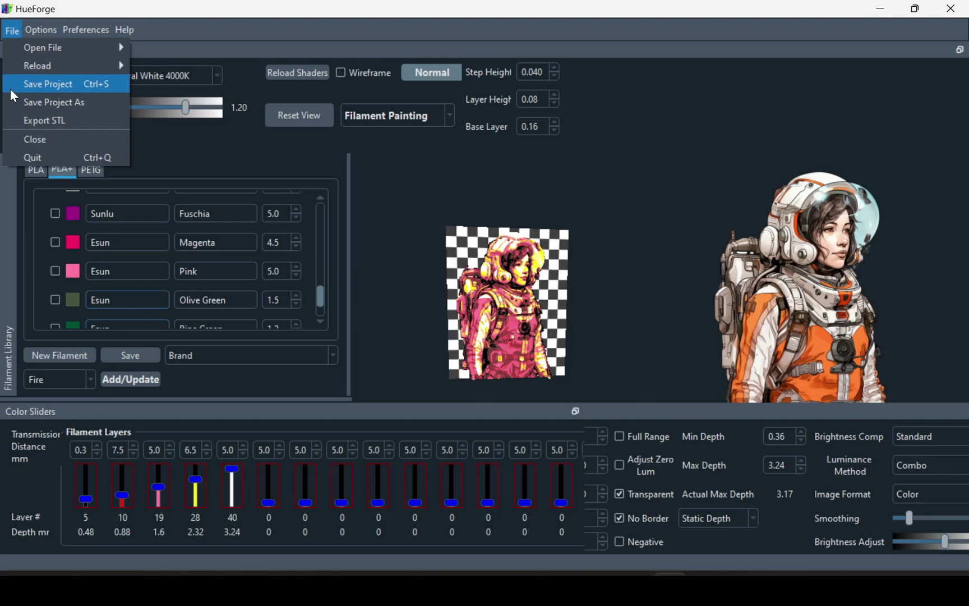
click(30, 121)
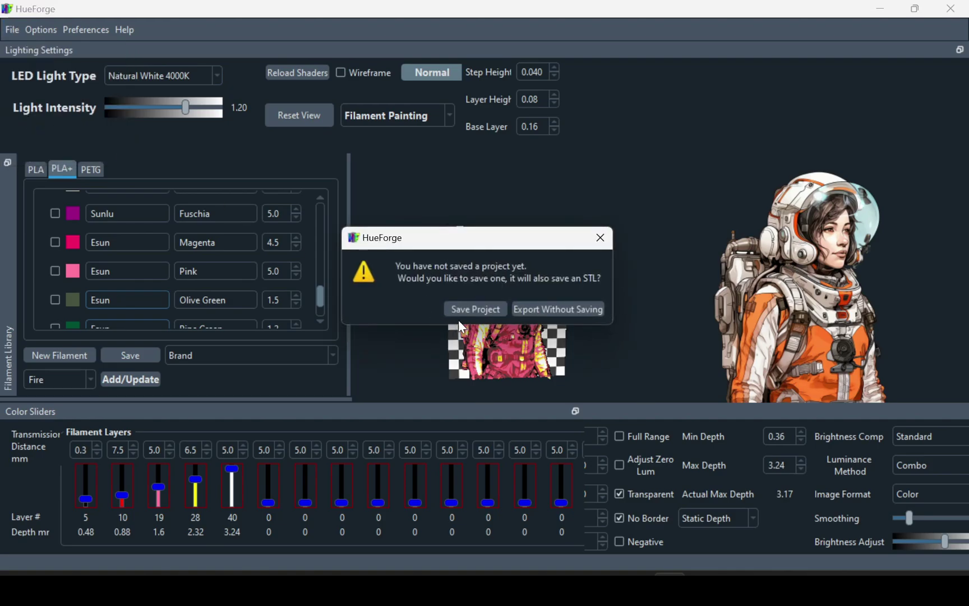
click(591, 308)
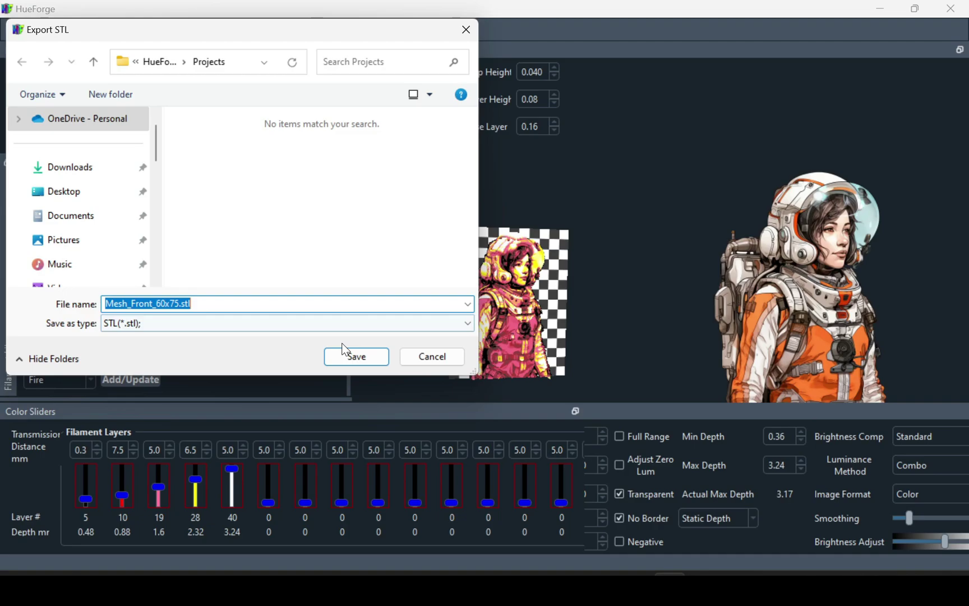
click(359, 355)
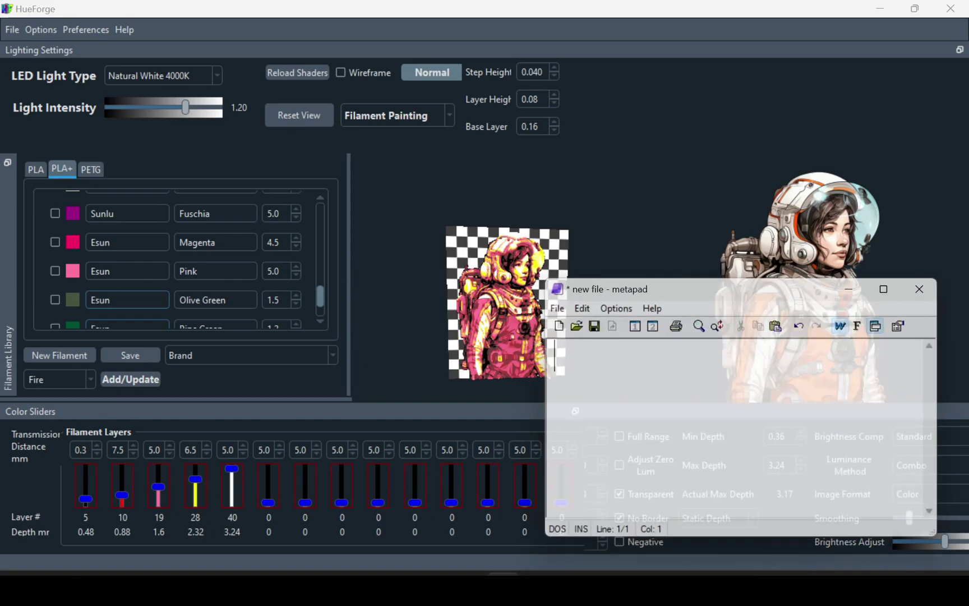
Position the metapad window and write the first depths: 0.48 black and 0.88 Red
drag(657, 290, 146, 196)
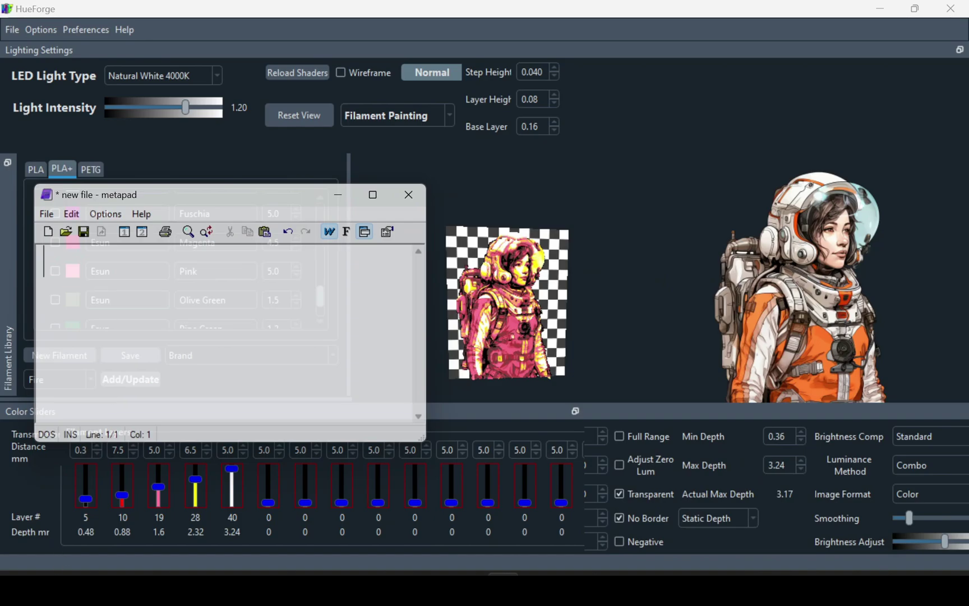
click(80, 535)
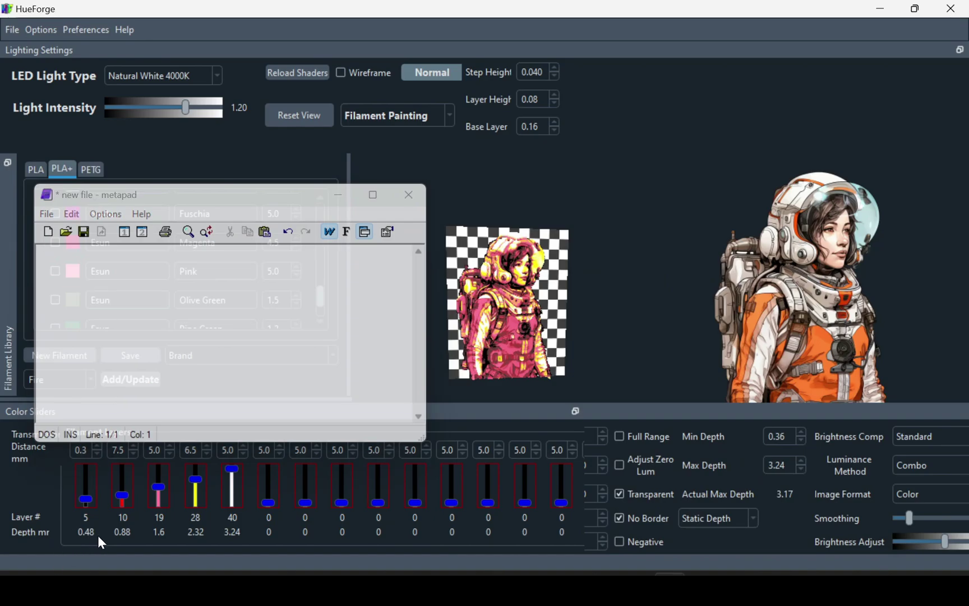
click(134, 341)
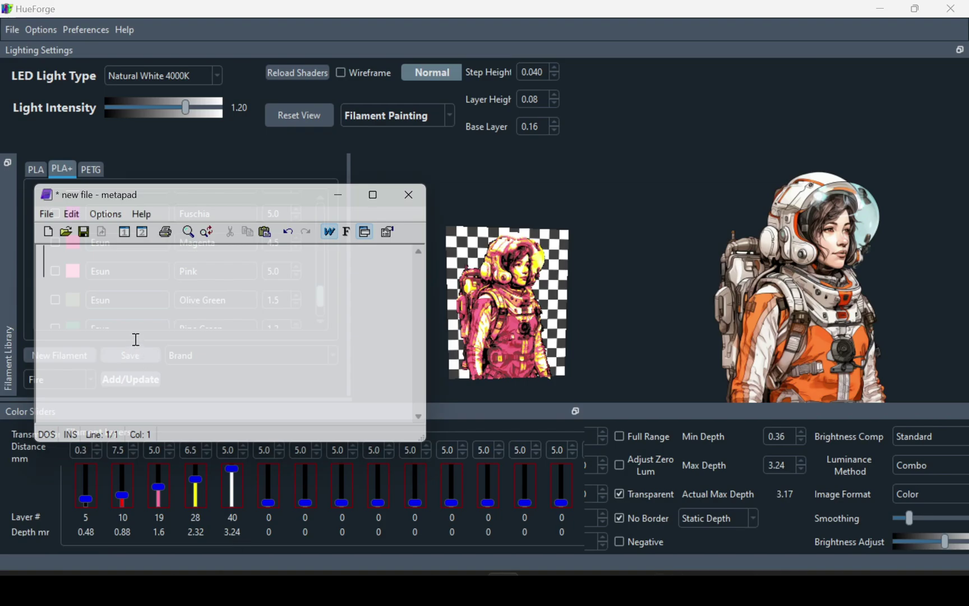
text(0.48 )
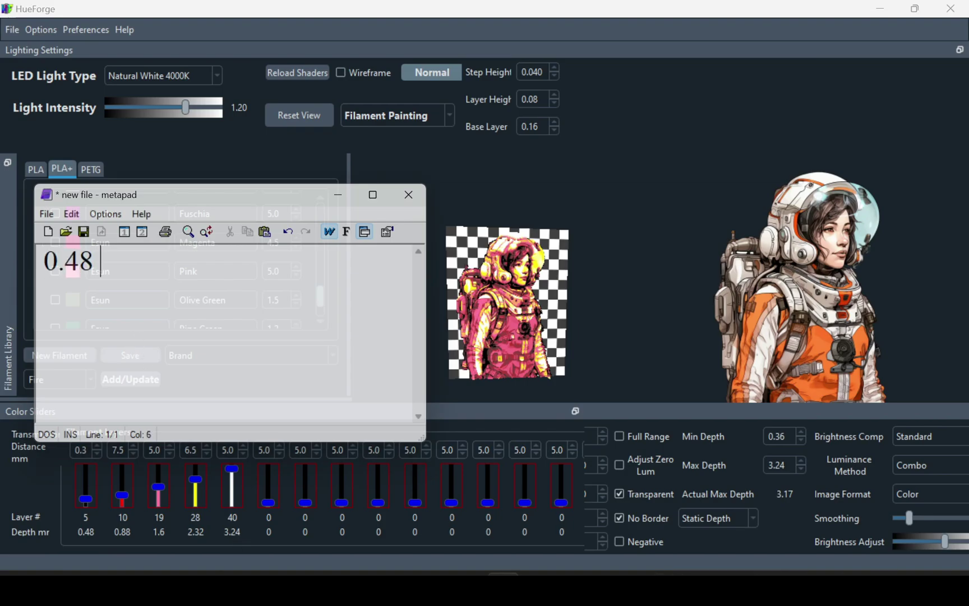
text(black)
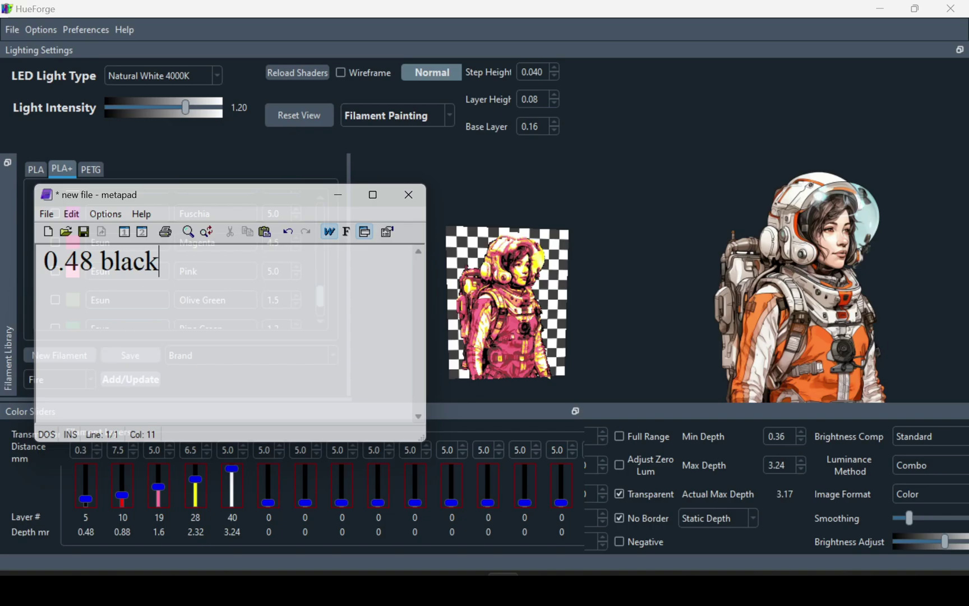
key(Return)
text(0.)
key(BackSpace)
text(.88)
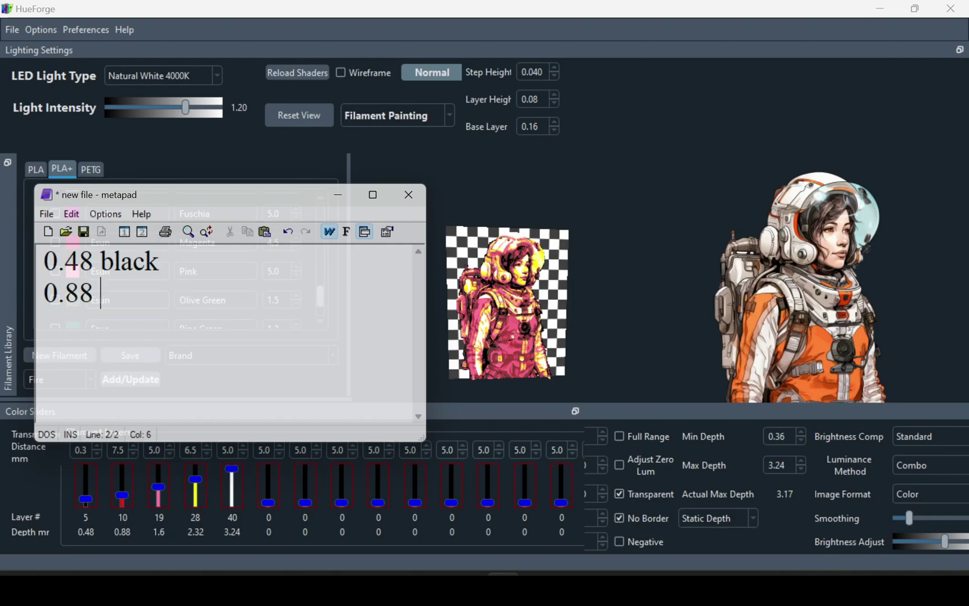
text( Red)
key(Return)
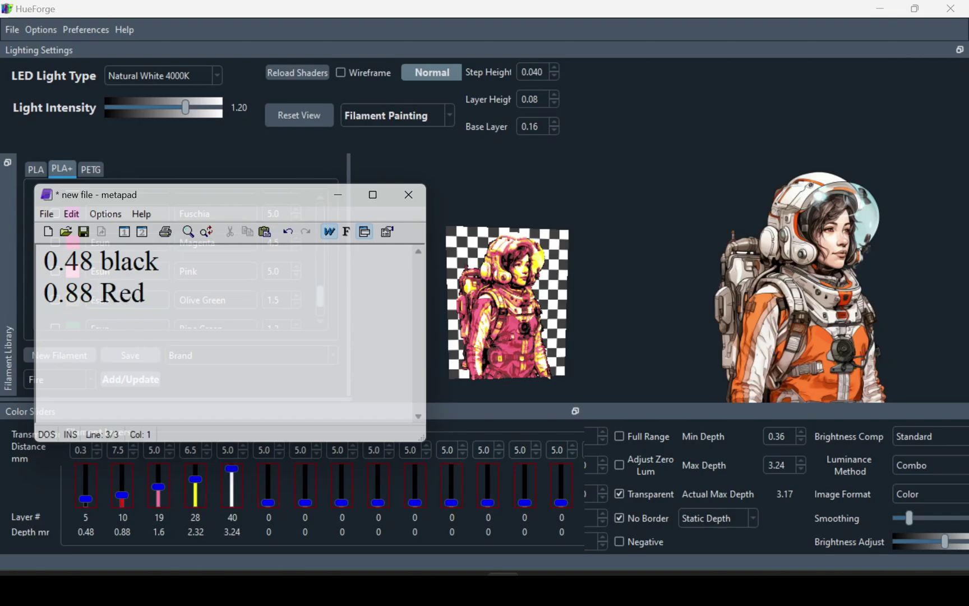
Add lines 1.6 Pink, 2.32 Yellow and 4.24 White, then move the notes to the right
text(1.6 Pink)
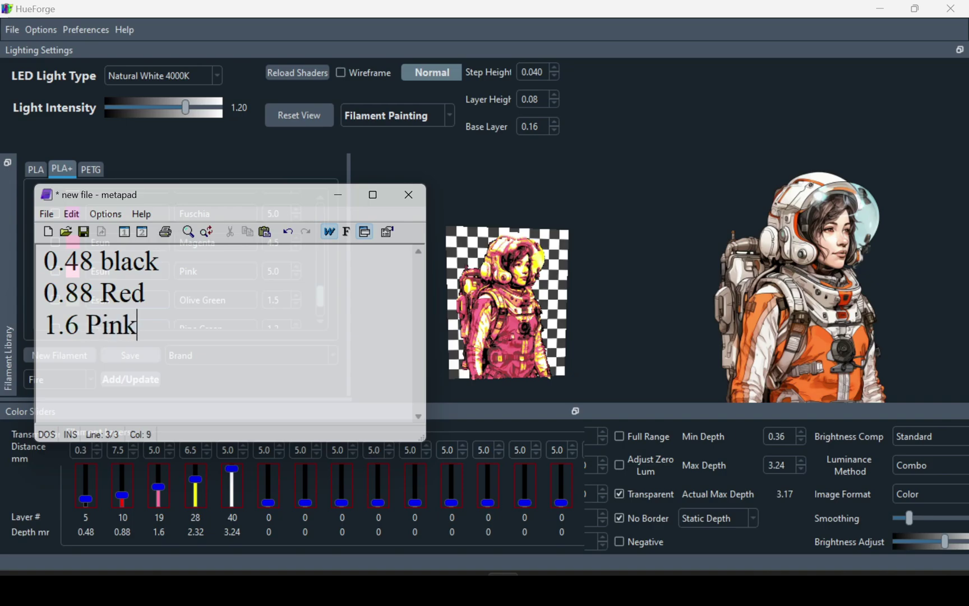
key(Return)
text(2.32 Yellow)
key(Return)
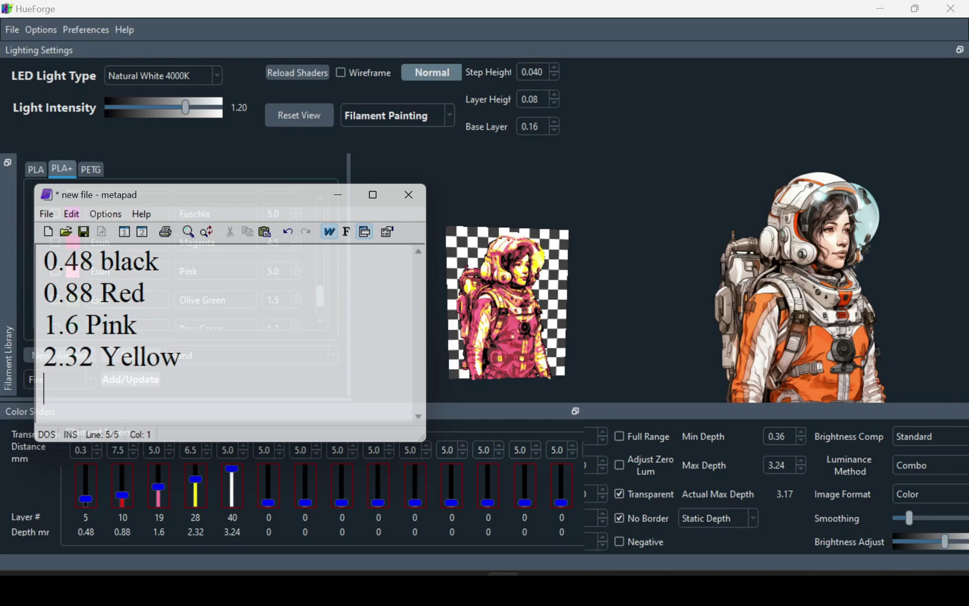
text(4.24 Whit)
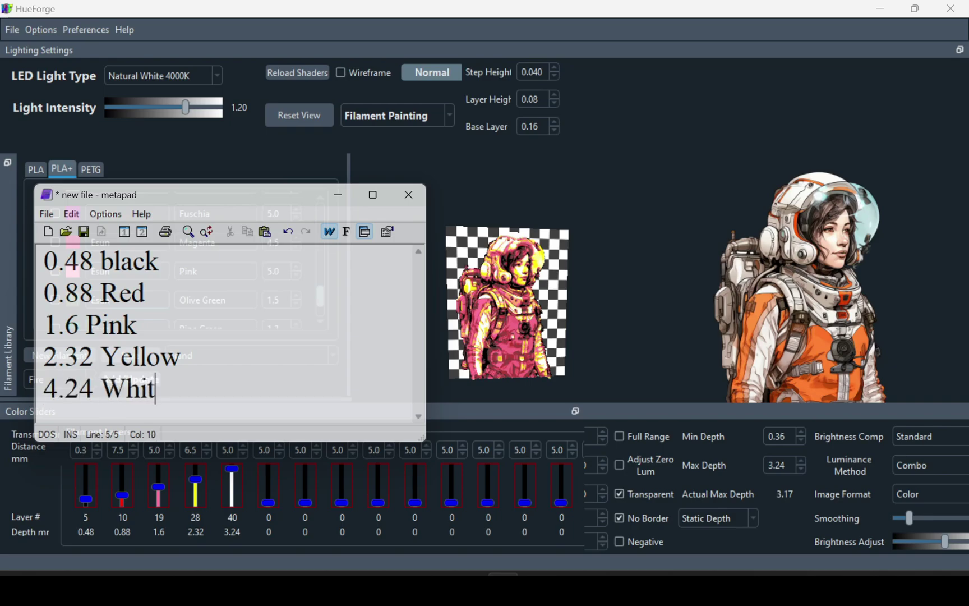
text(e)
drag(177, 194, 649, 120)
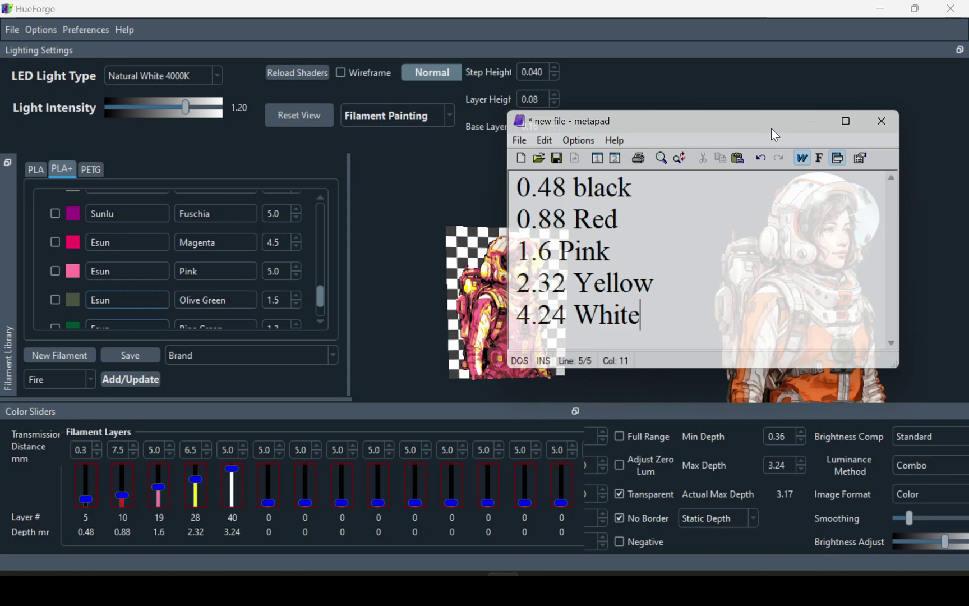
drag(772, 129, 821, 154)
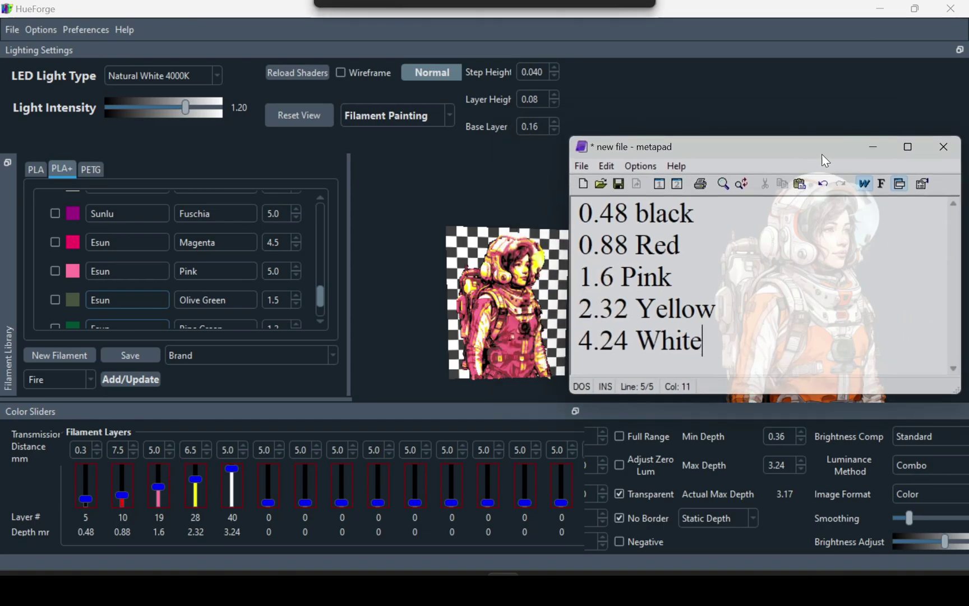
Go to HueForge > Projects in File Explorer and open Mesh_Front_60x75.stl in Bambu Studio
click(879, 11)
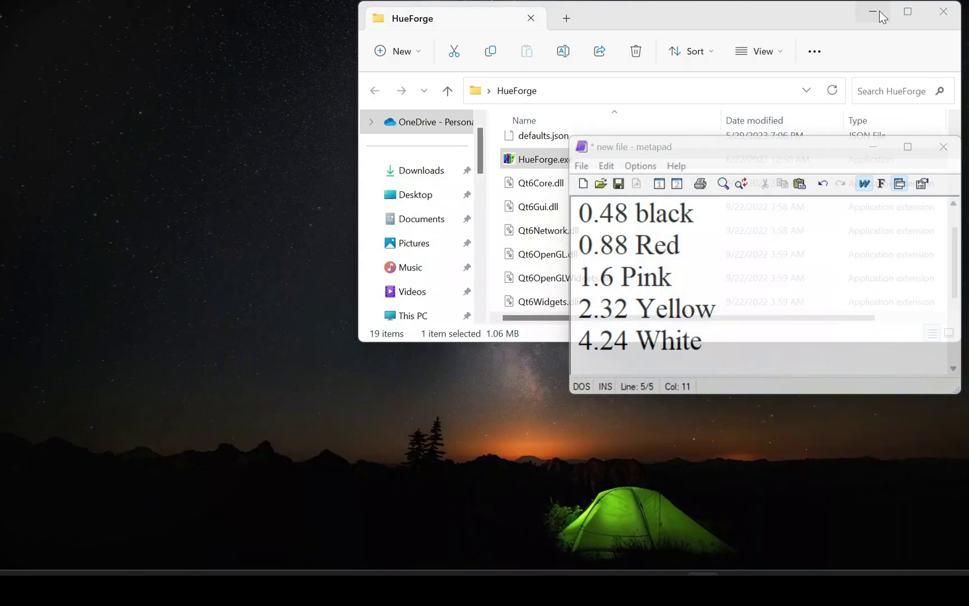
click(575, 10)
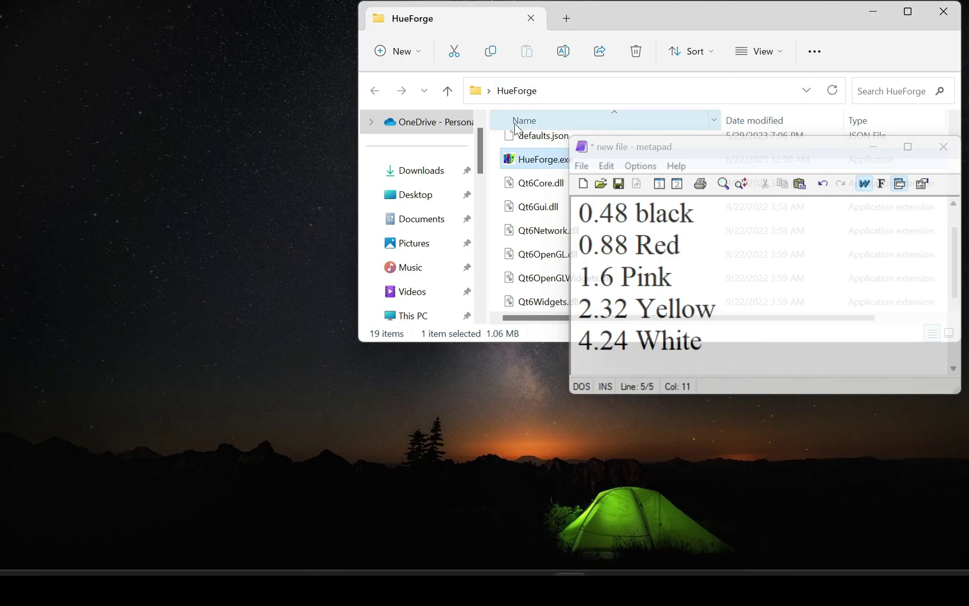
click(447, 91)
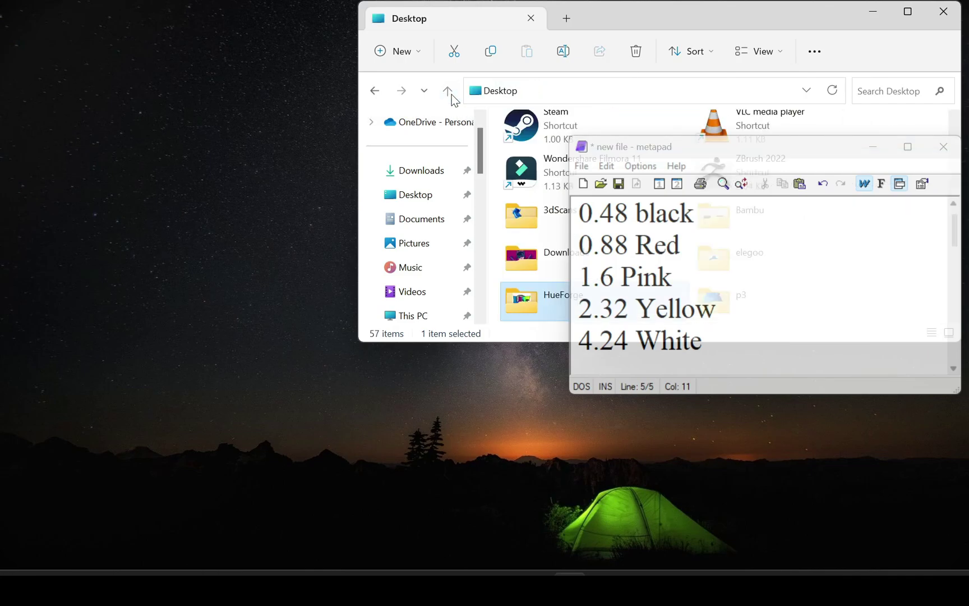
click(375, 91)
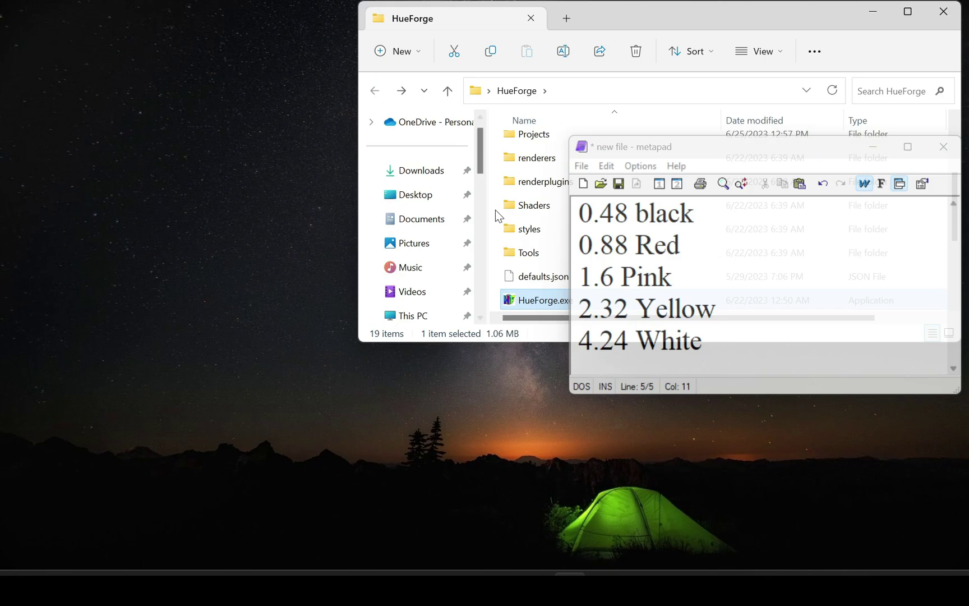
click(536, 182)
double_click(534, 137)
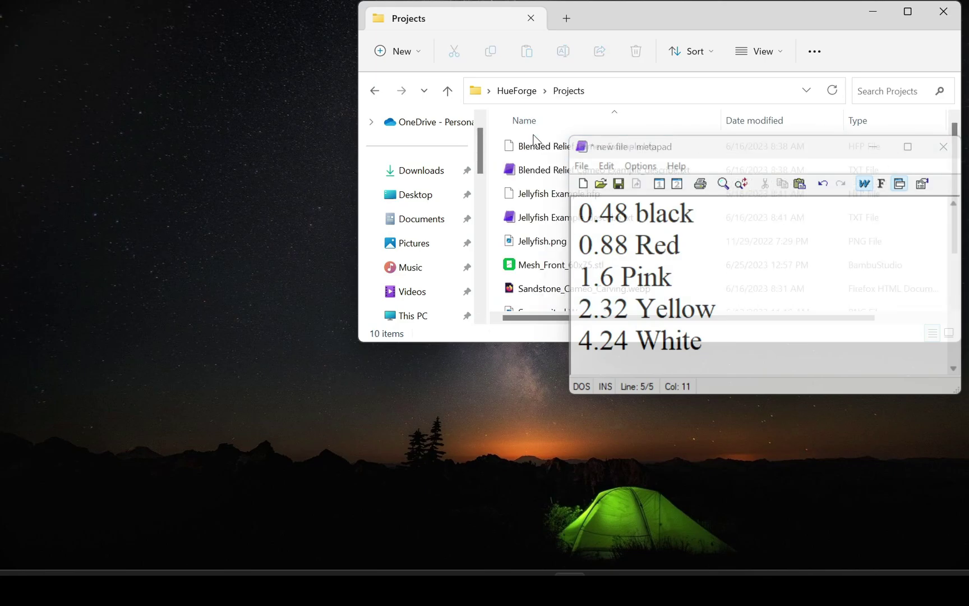
click(530, 267)
double_click(530, 268)
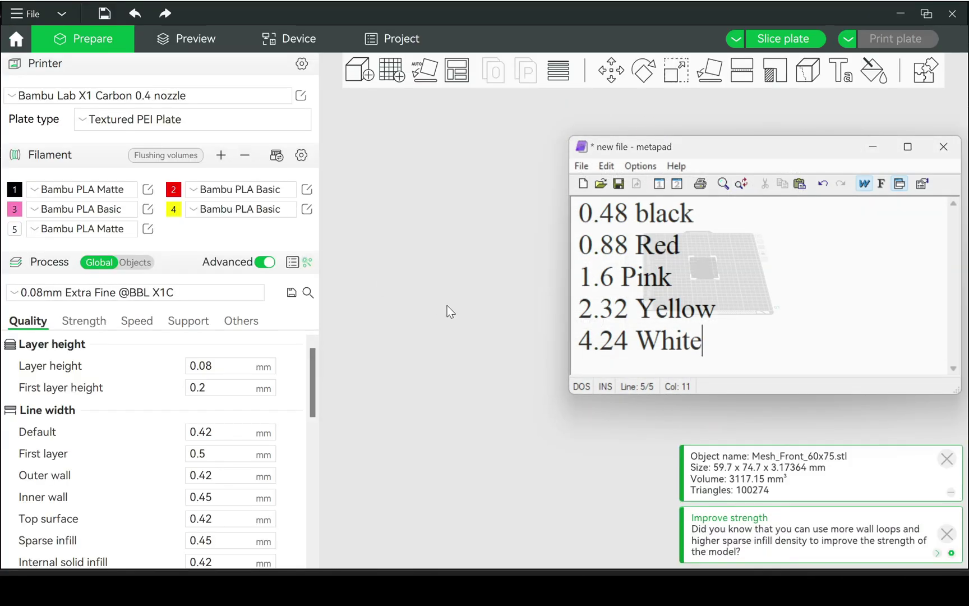
Frame the loaded relief on the build plate so the model appears larger
click(242, 388)
drag(530, 304, 395, 353)
scroll(395, 353, down, 3)
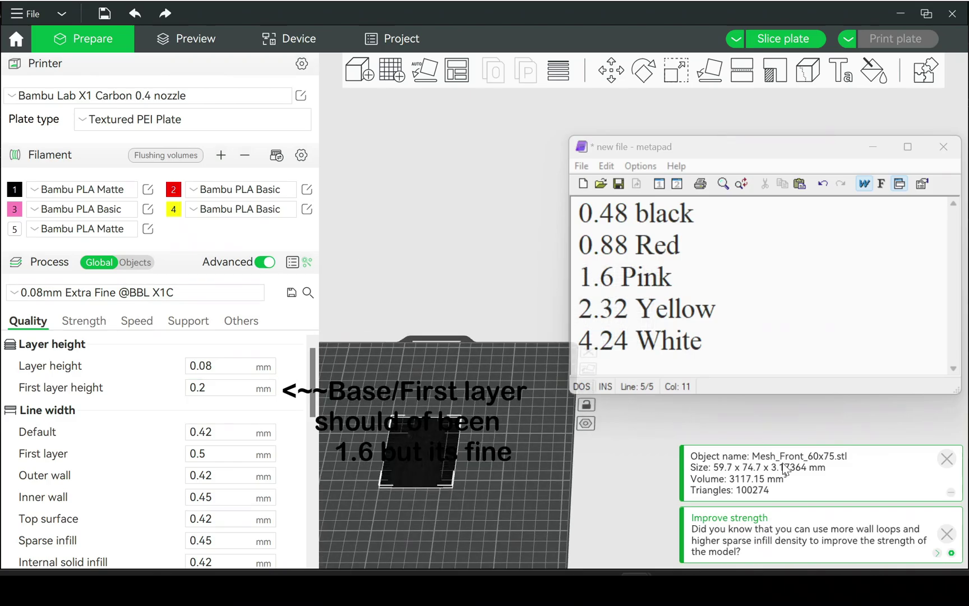
right_drag(514, 476, 557, 427)
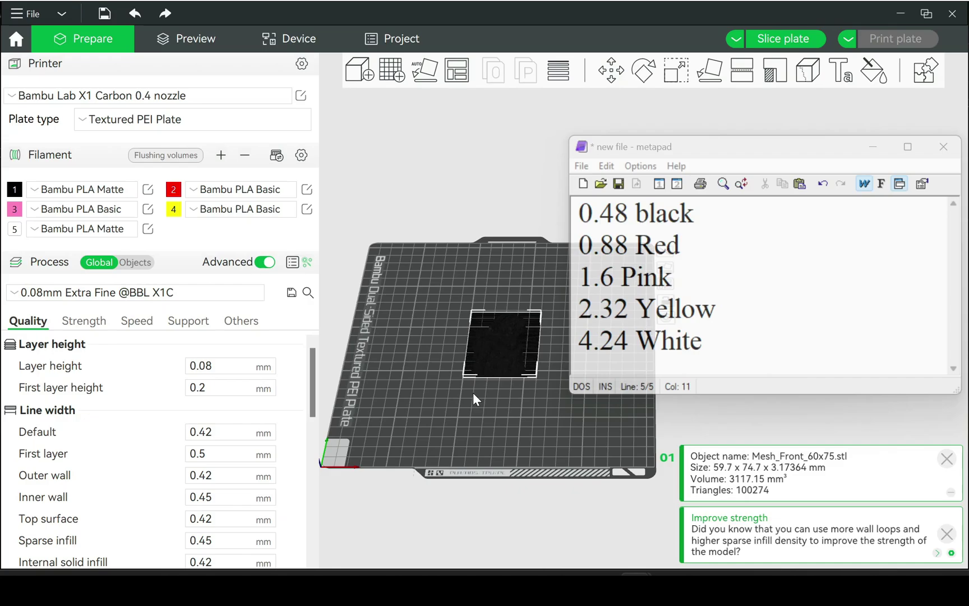
drag(473, 393, 467, 420)
scroll(470, 385, up, 2)
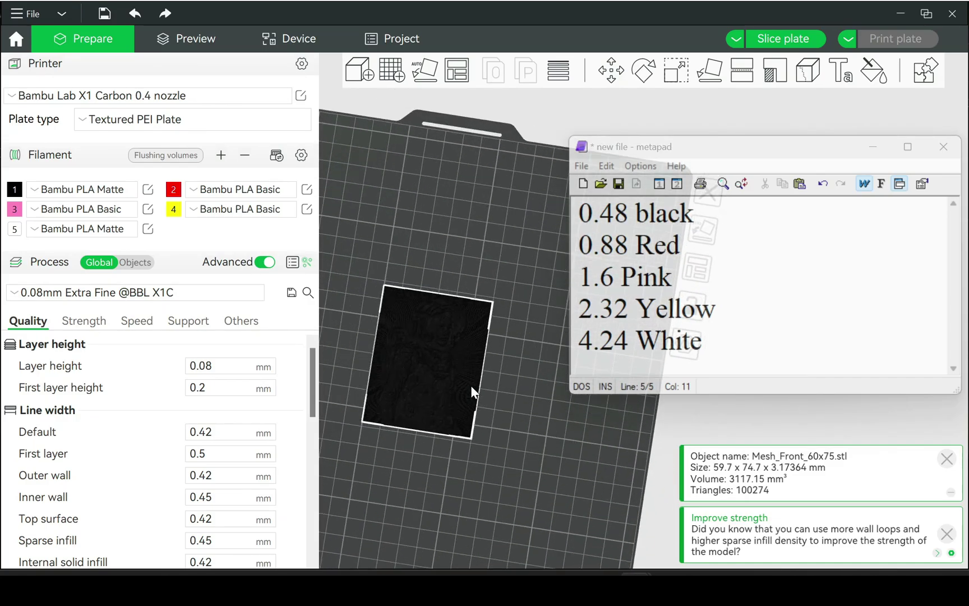
Make filament 1 silver and set it to Bambu PLA Basic
click(13, 191)
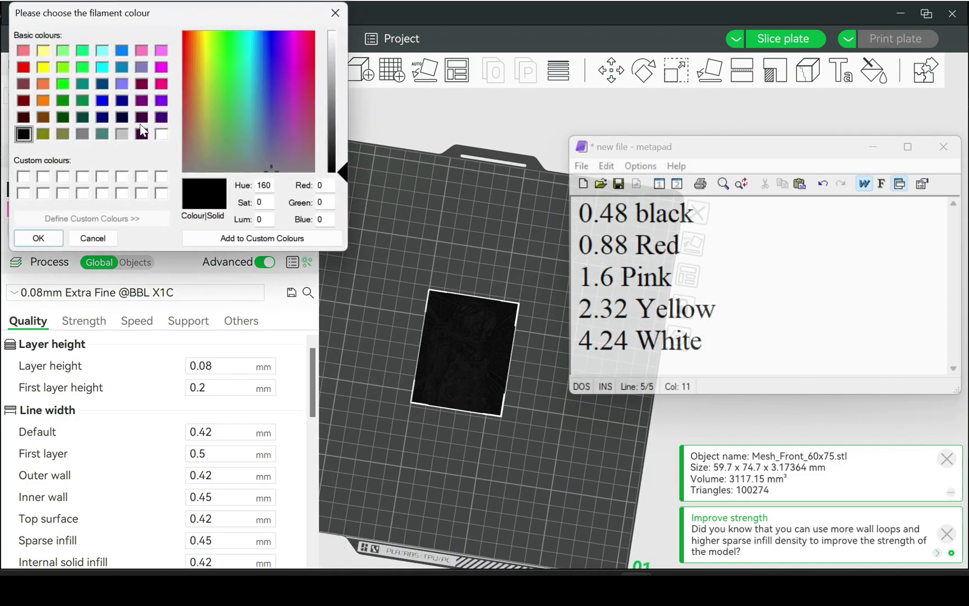
click(123, 134)
click(43, 239)
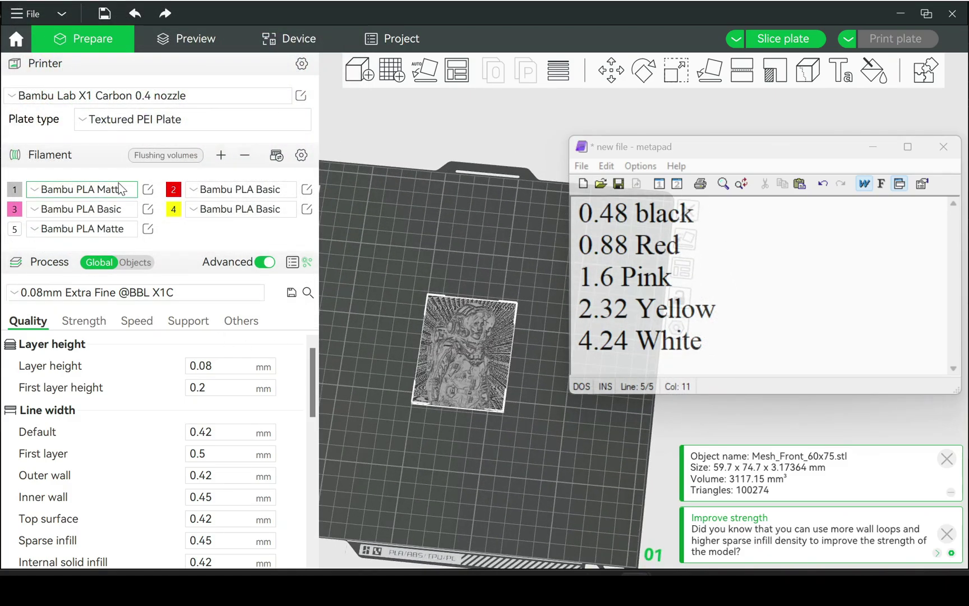
click(117, 195)
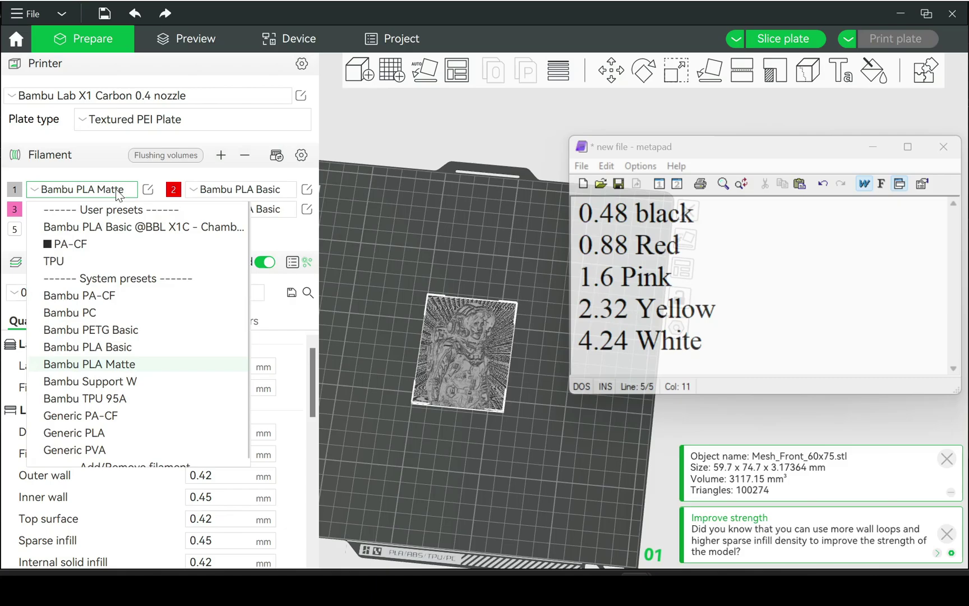
click(125, 226)
Set filaments 2 through 5 to the Bambu PLA Basic preset
click(218, 192)
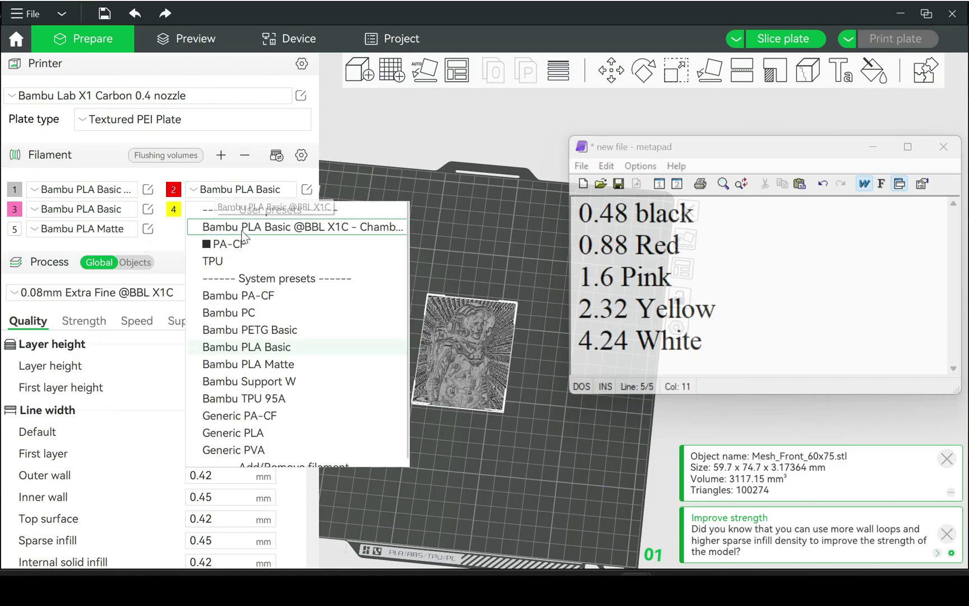
click(245, 226)
click(119, 211)
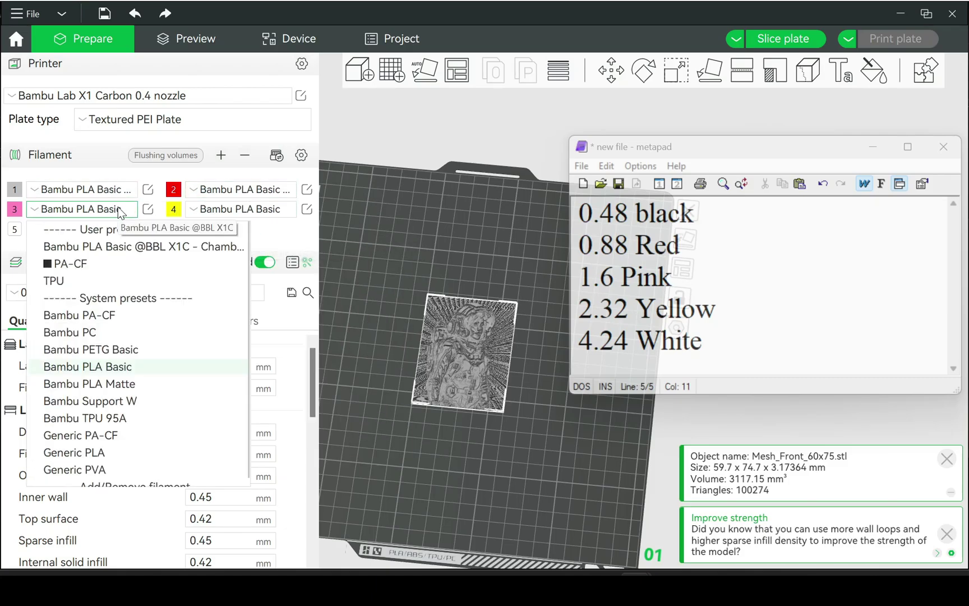
click(120, 247)
click(214, 213)
click(236, 248)
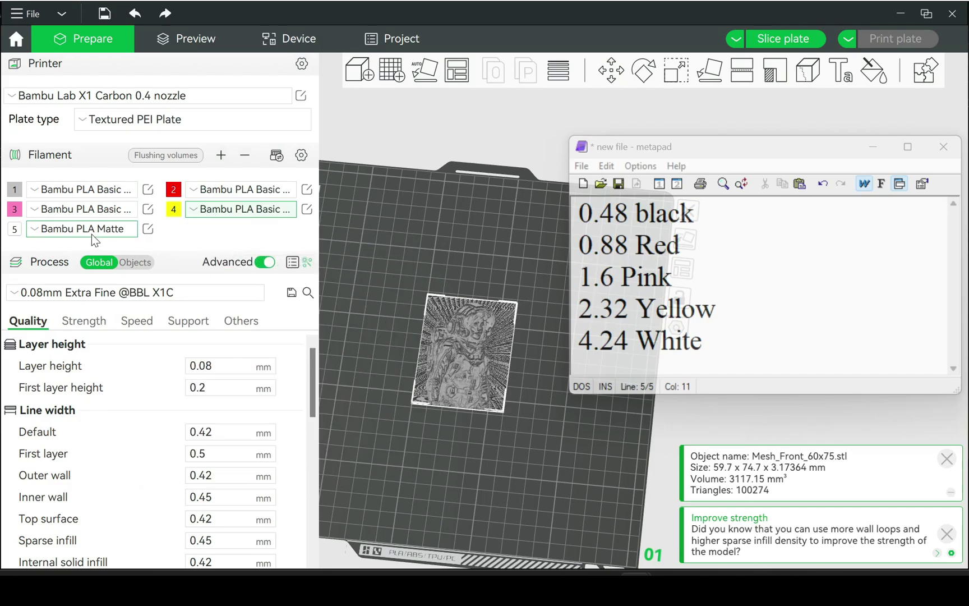
click(91, 230)
click(120, 247)
View the relief at an oblique angle and change filament 1's colour to black
click(364, 236)
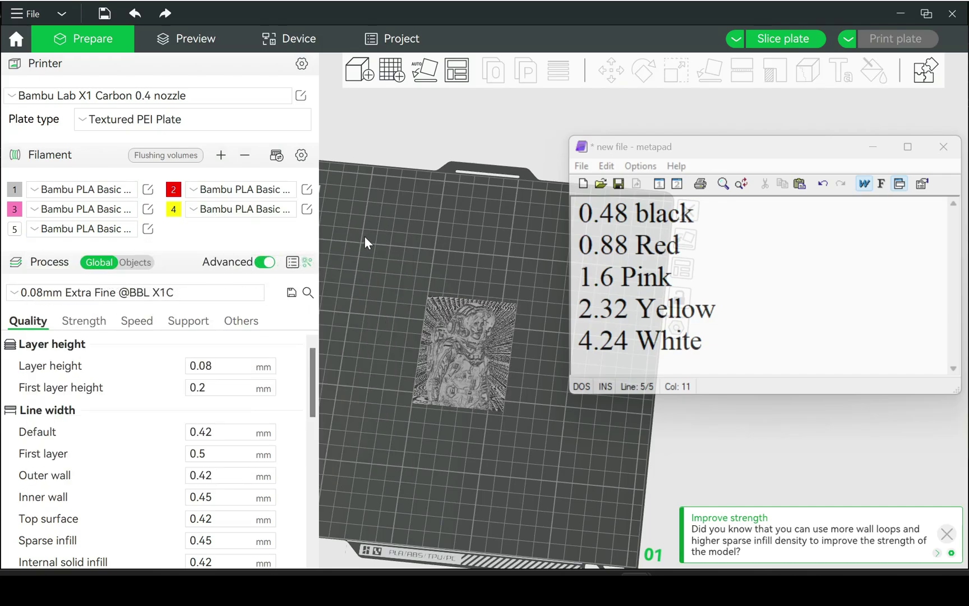
scroll(383, 363, up, 5)
scroll(556, 275, down, 2)
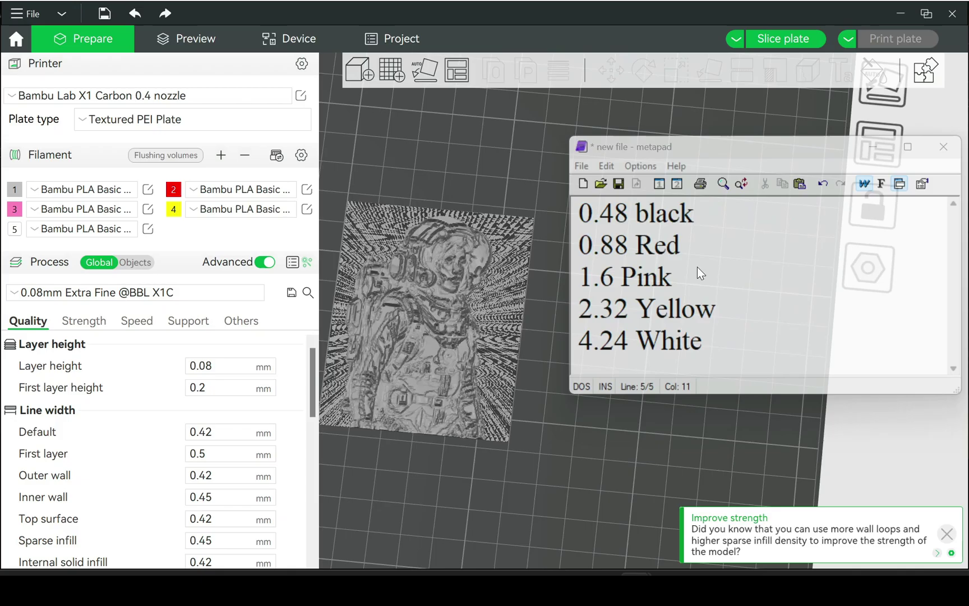
drag(447, 474, 562, 460)
drag(418, 456, 454, 469)
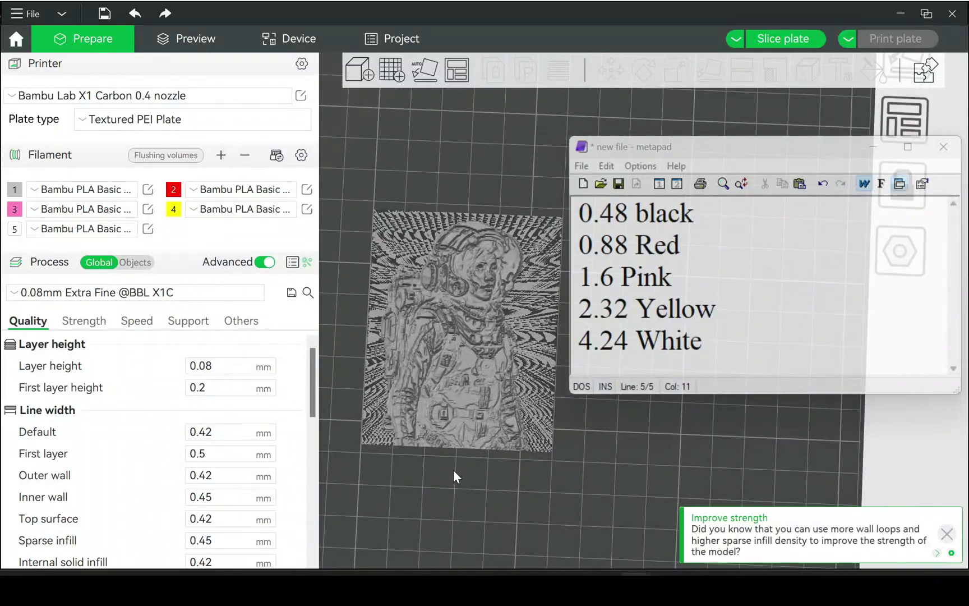
click(17, 191)
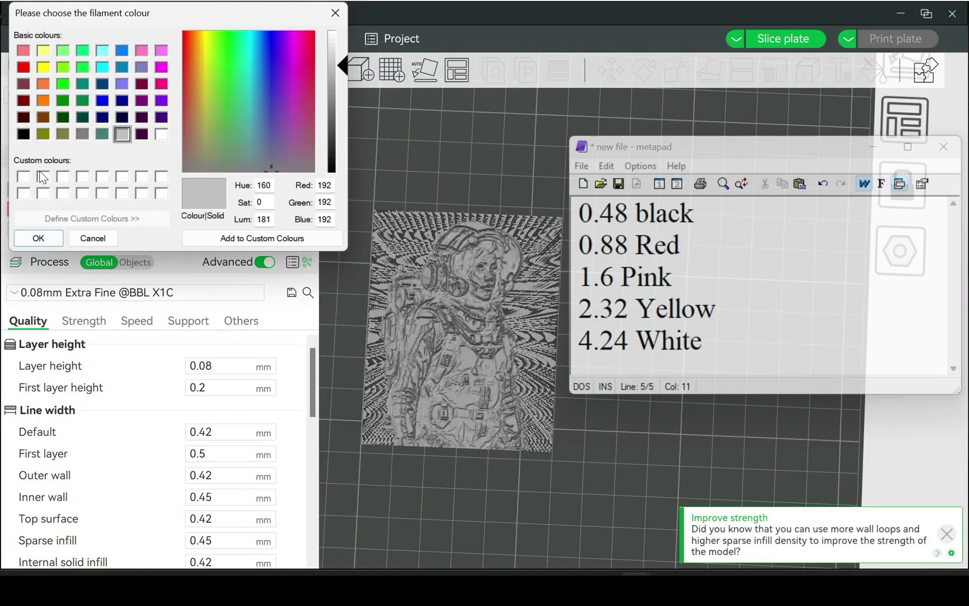
click(23, 133)
click(38, 238)
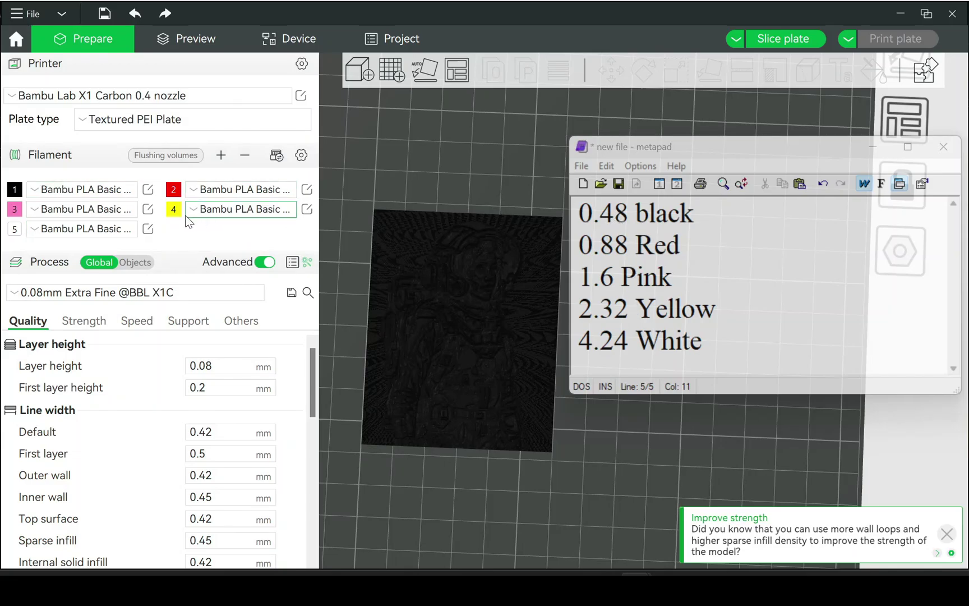
Add a height range modifier to the relief, with the first range ending at 0.48 mm
click(464, 288)
right_click(465, 291)
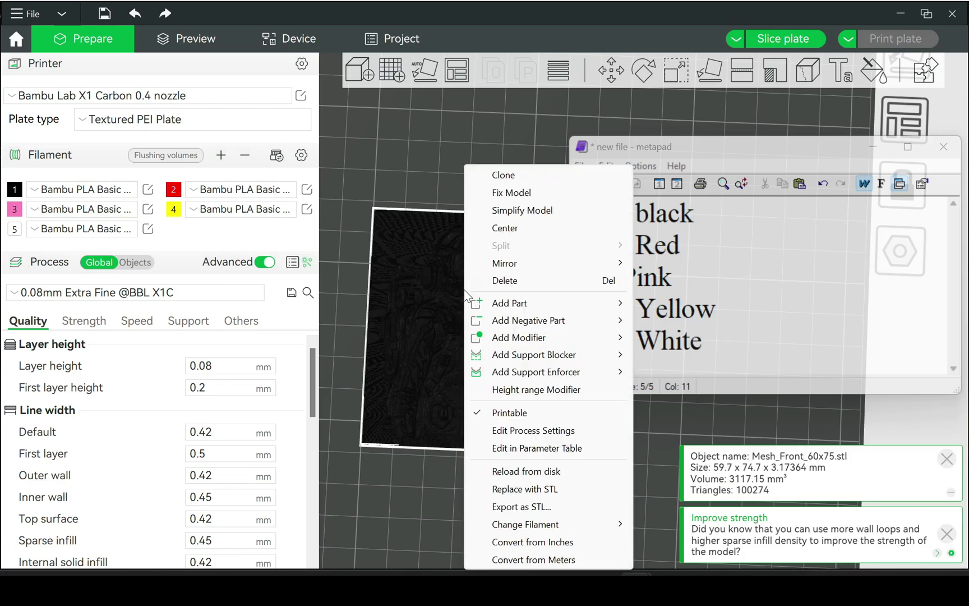
click(533, 391)
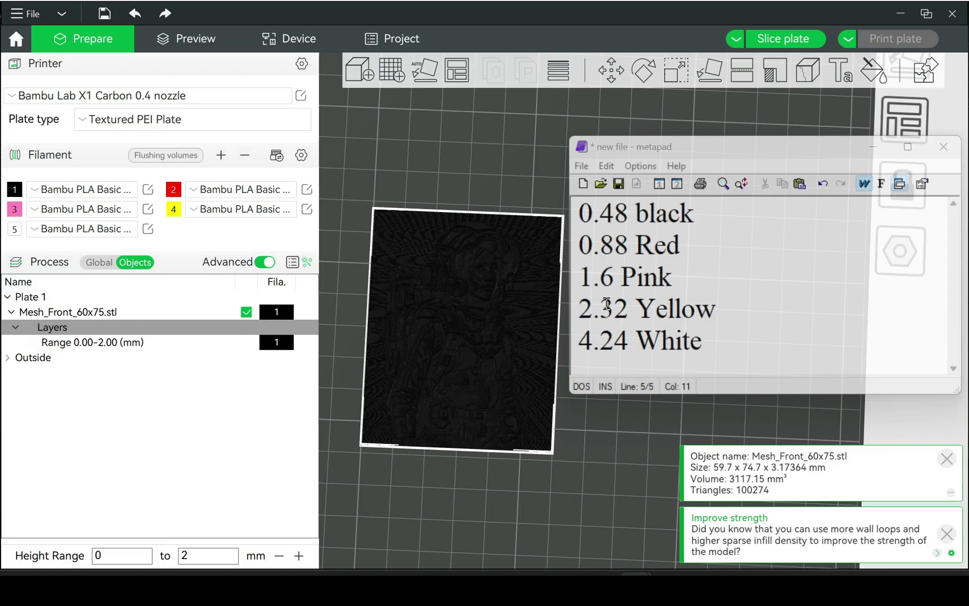
drag(689, 146, 417, 318)
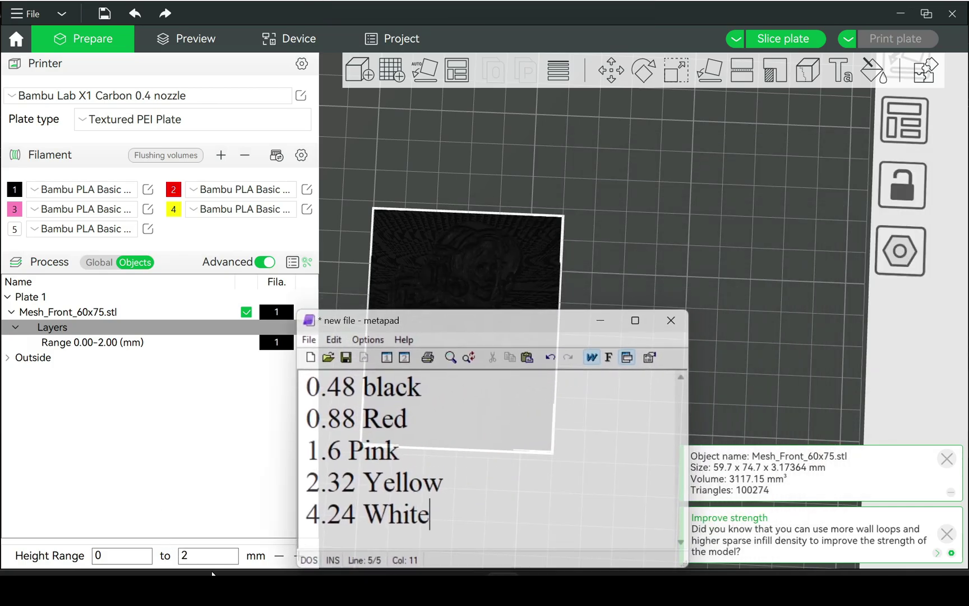
click(217, 554)
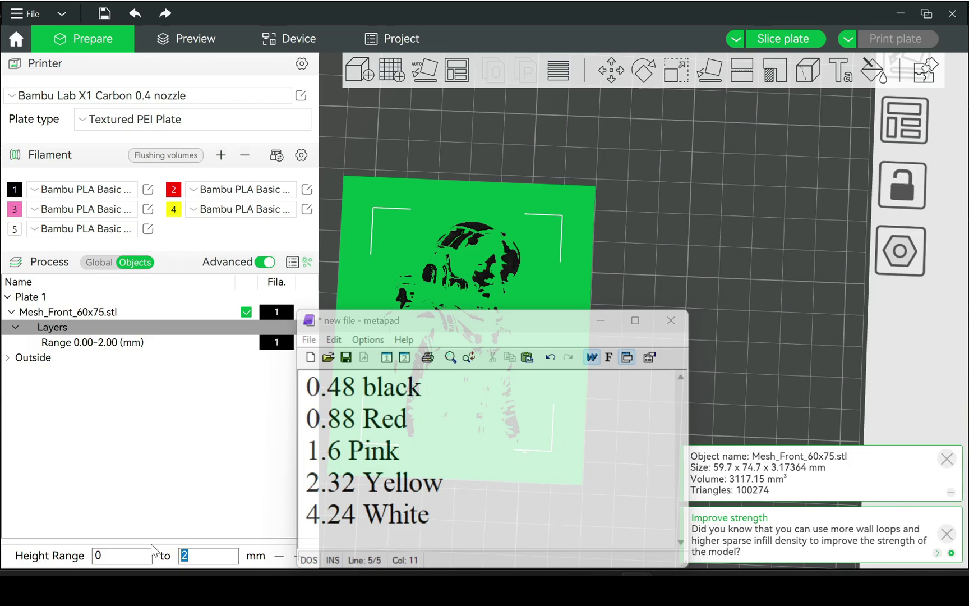
text(0.48)
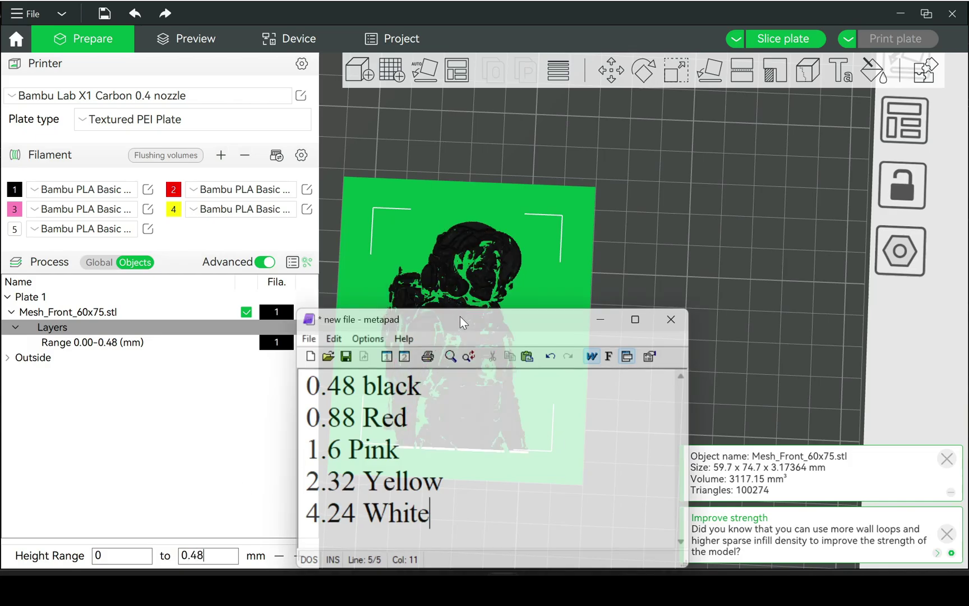
drag(460, 315, 486, 310)
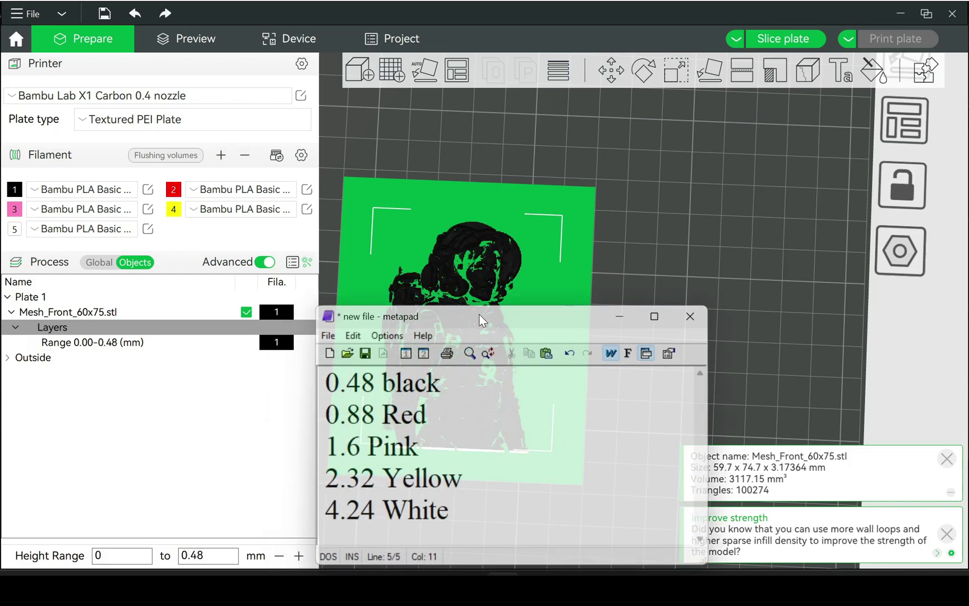
Add ranges ending at 0.88, 1.60 and 2.32 mm, then a fifth range
click(299, 555)
click(210, 556)
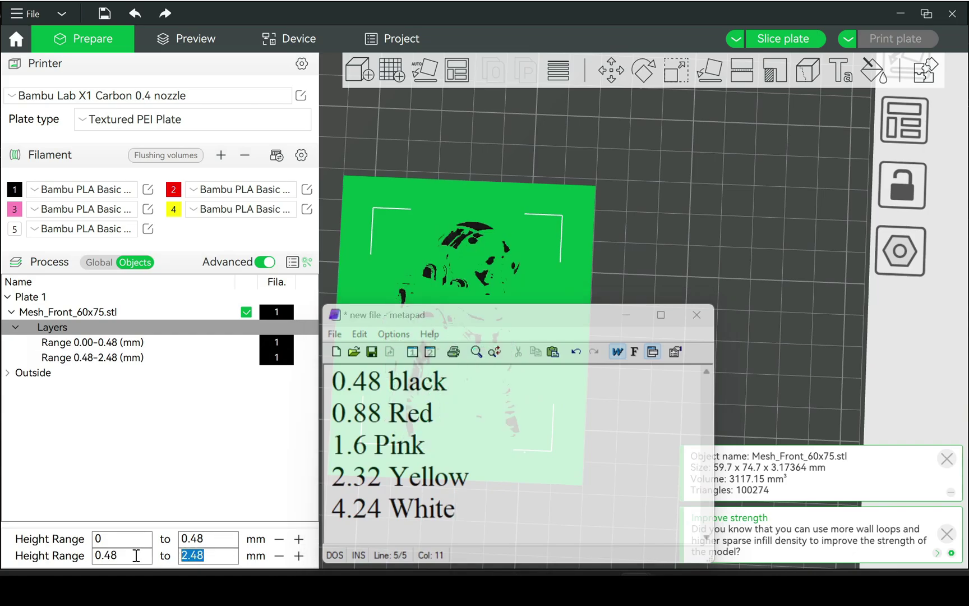
text(0.)
click(299, 555)
click(209, 555)
text(1.6)
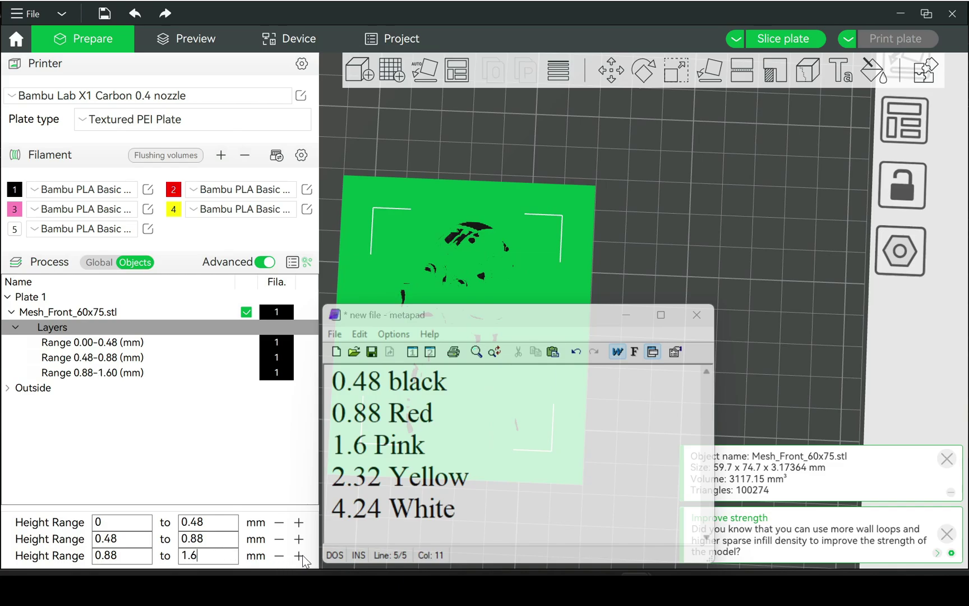
click(299, 555)
click(208, 555)
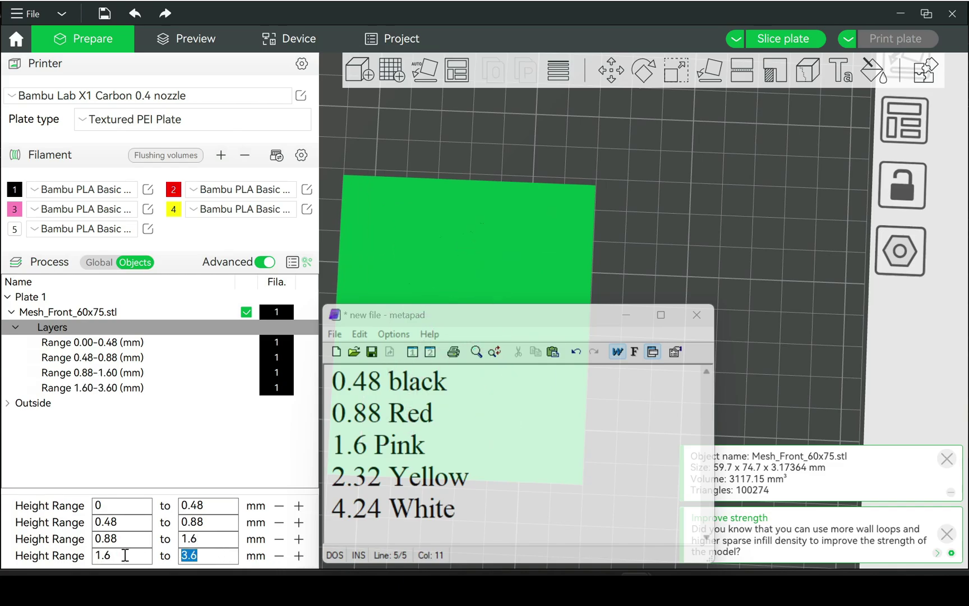
text(2.32)
click(299, 555)
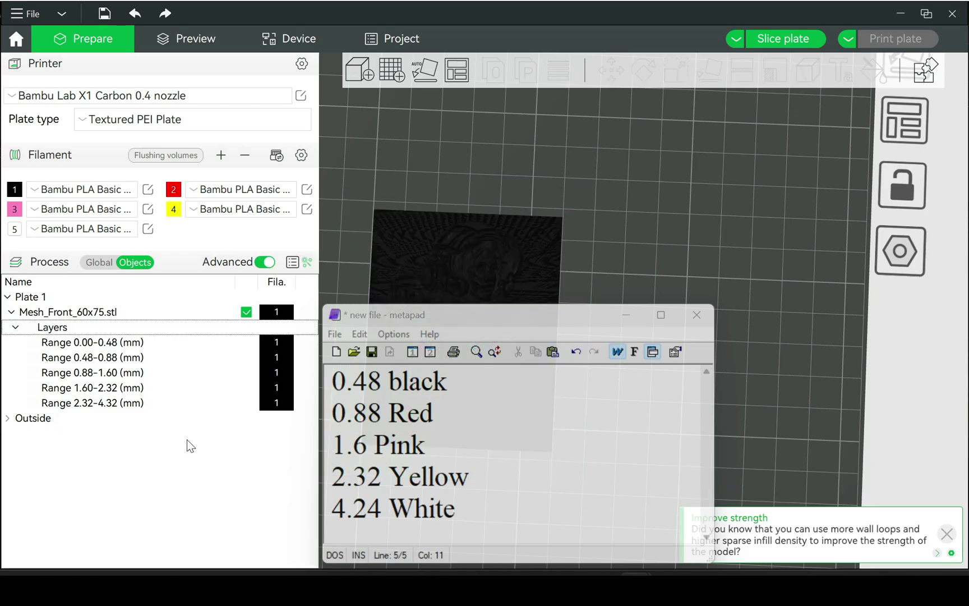
Keep the 0.00-0.48 range on filament 1, then give 0.48-0.88 red filament 2 and 0.88-1.60 pink filament 3
click(123, 345)
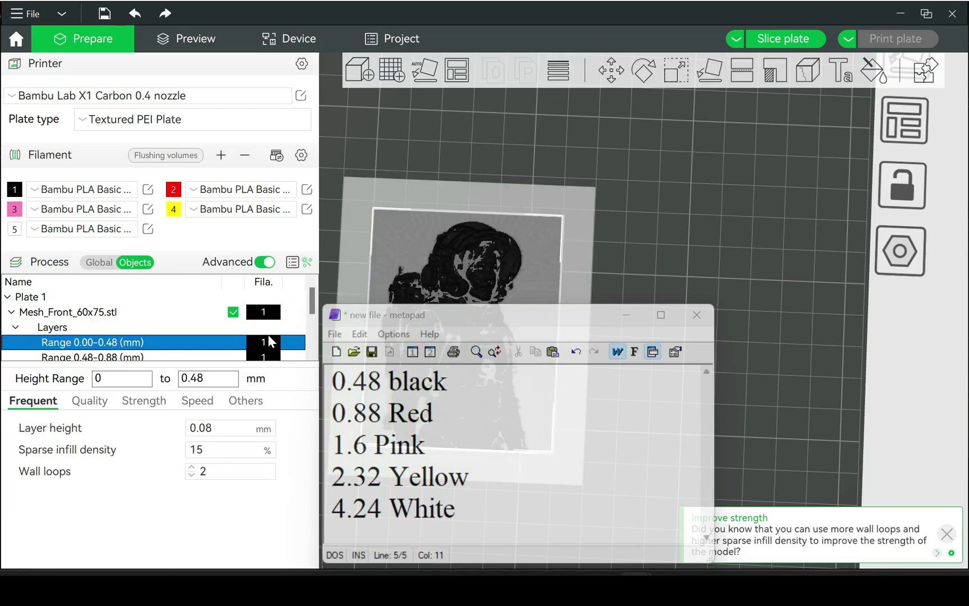
drag(310, 298, 310, 314)
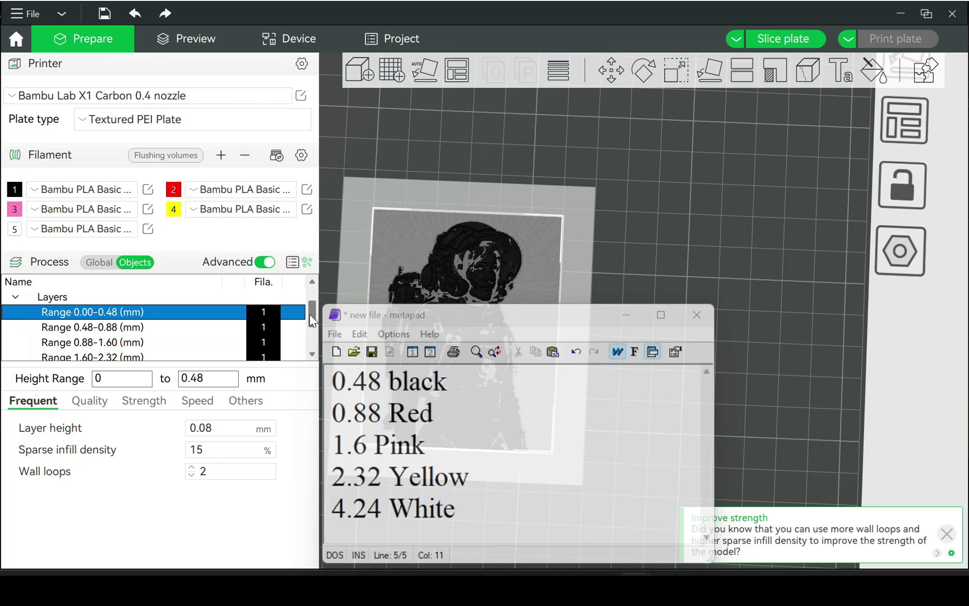
click(189, 328)
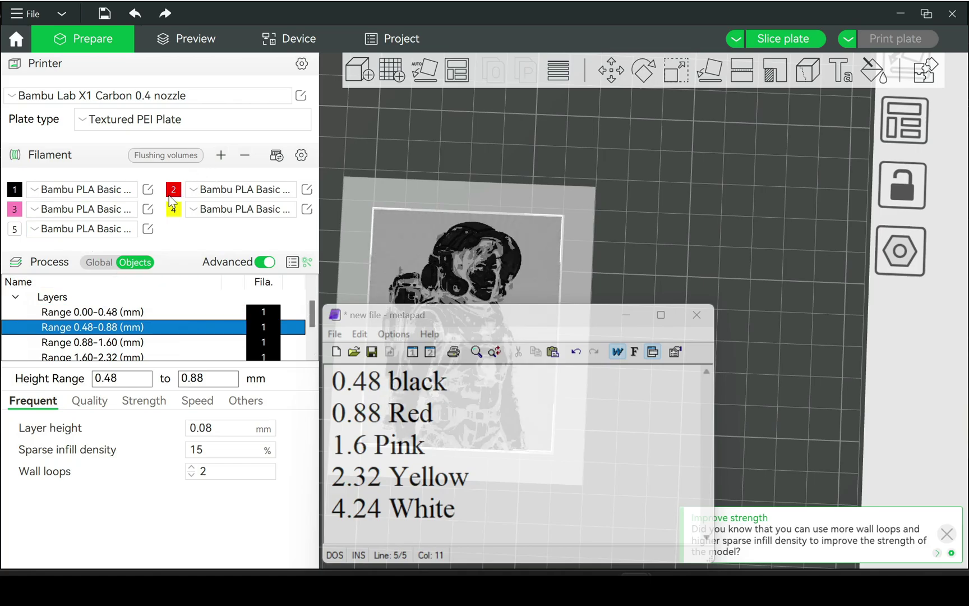
key(2)
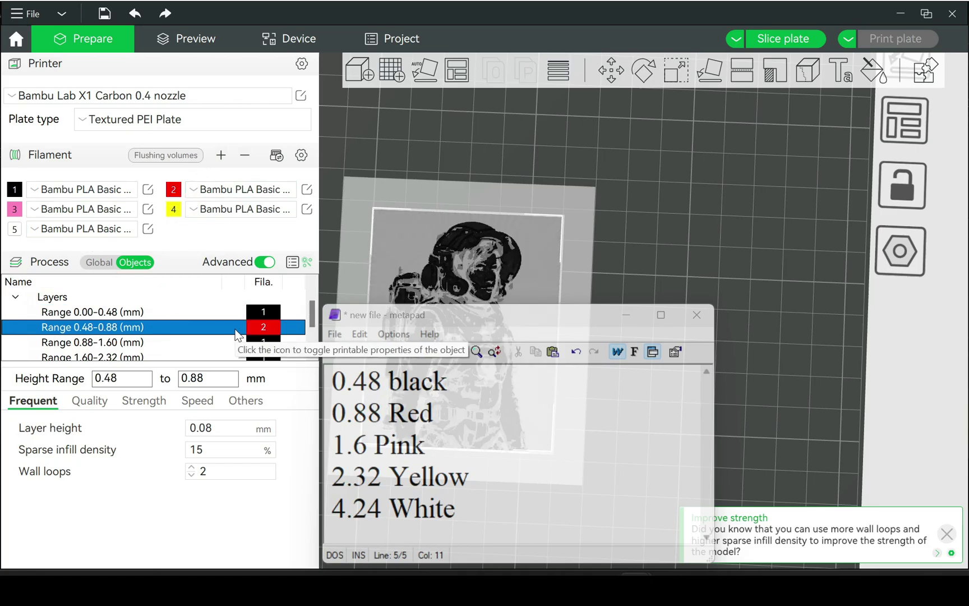
click(213, 342)
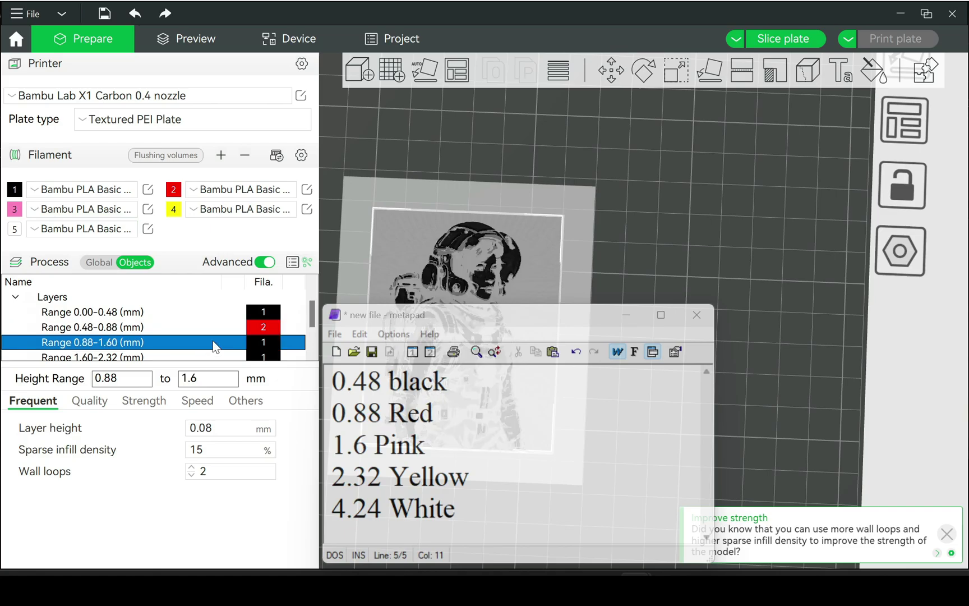
key(3)
Give 1.60-2.32 yellow filament 4 and the top 2.32-4.32 range white filament 5, then minimize the notes
click(223, 357)
key(4)
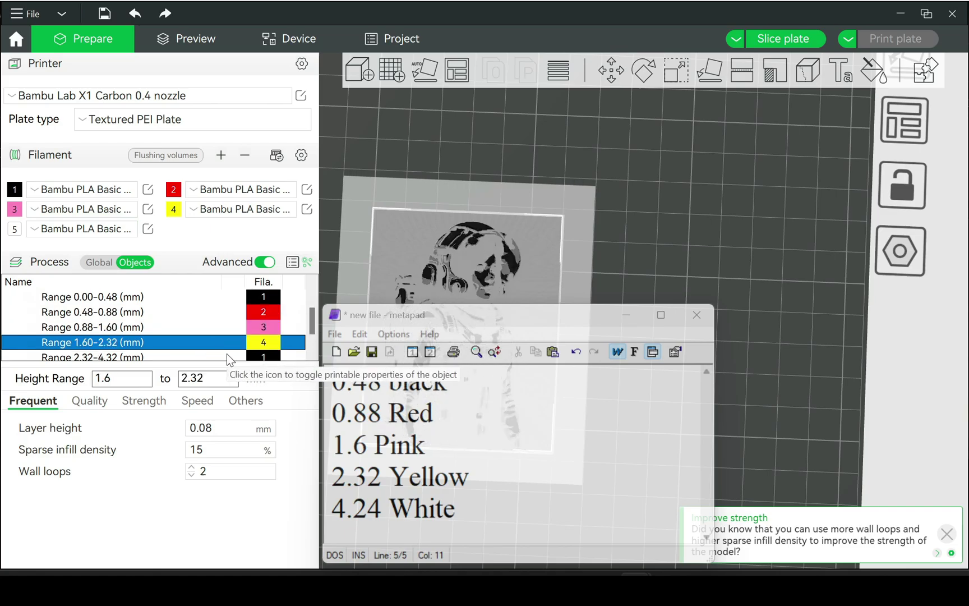
click(225, 354)
key(5)
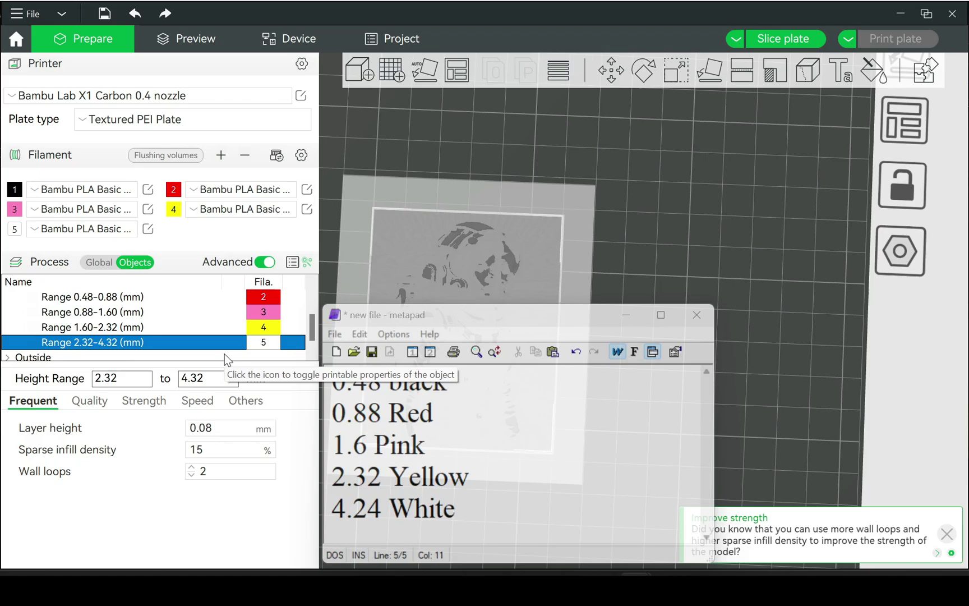
click(627, 308)
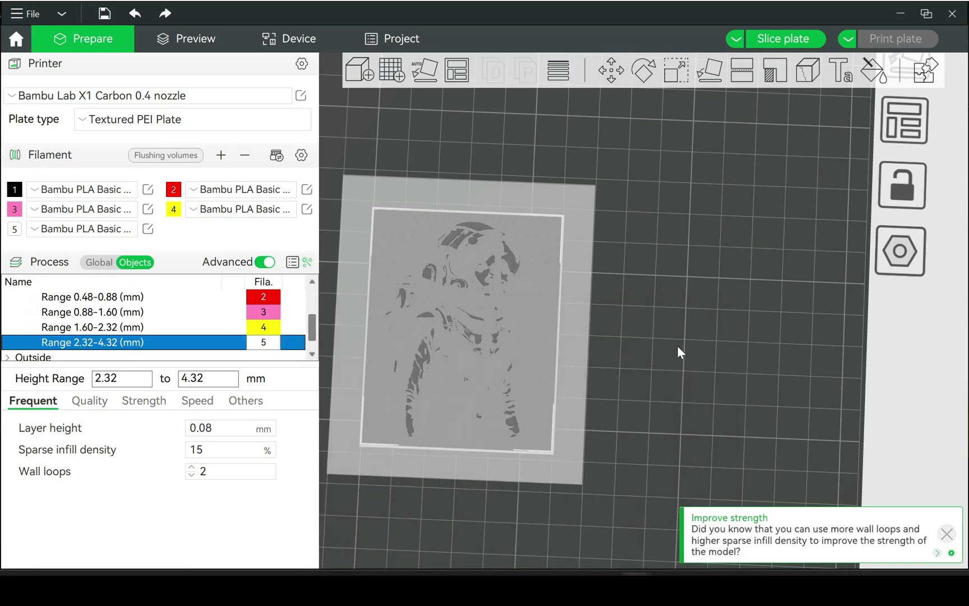
click(671, 379)
drag(671, 379, 647, 374)
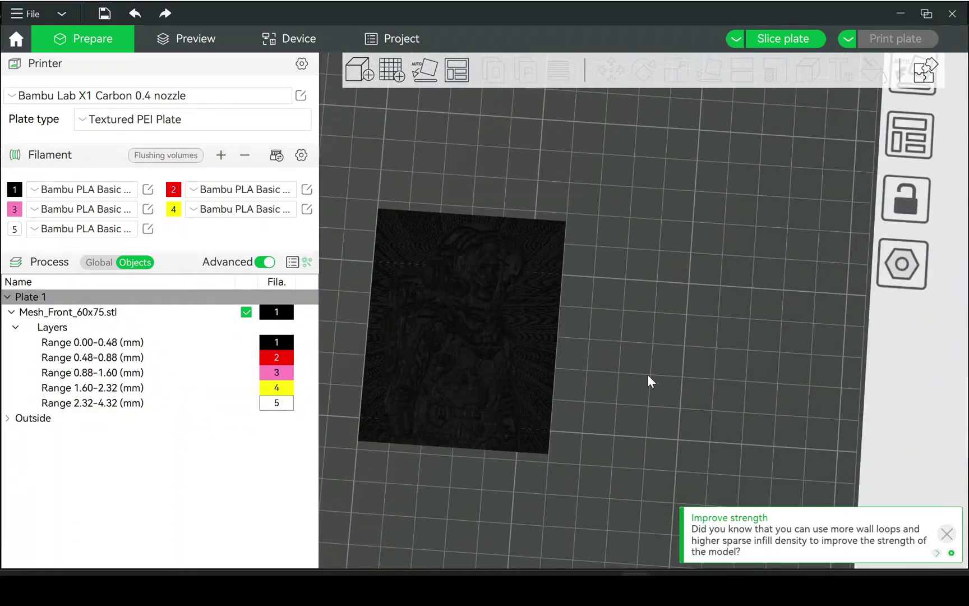
Slice the plate (1h11m, 4.85 g), hide seams and inspect the coloured layers, then view the printer status
click(206, 38)
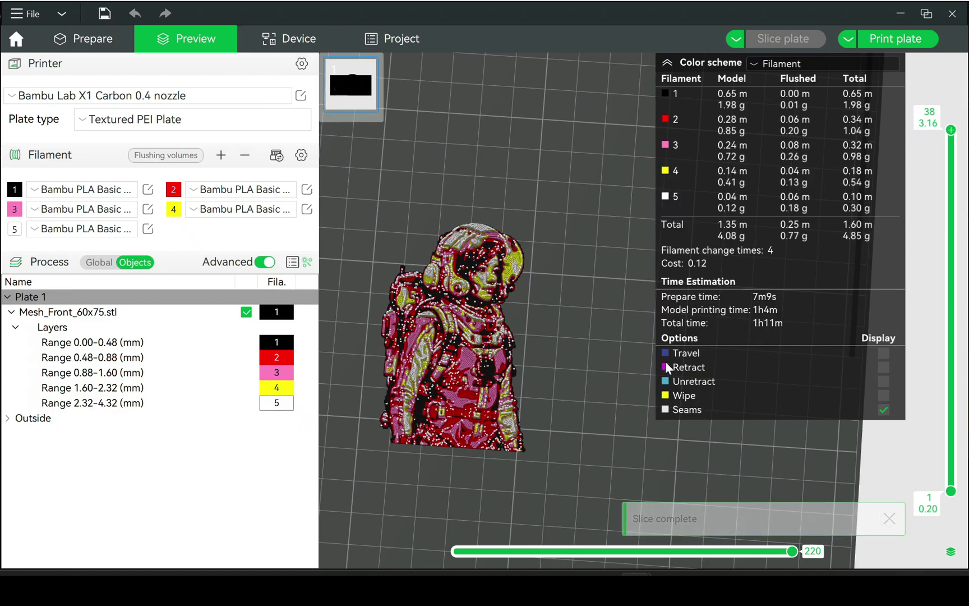
click(883, 410)
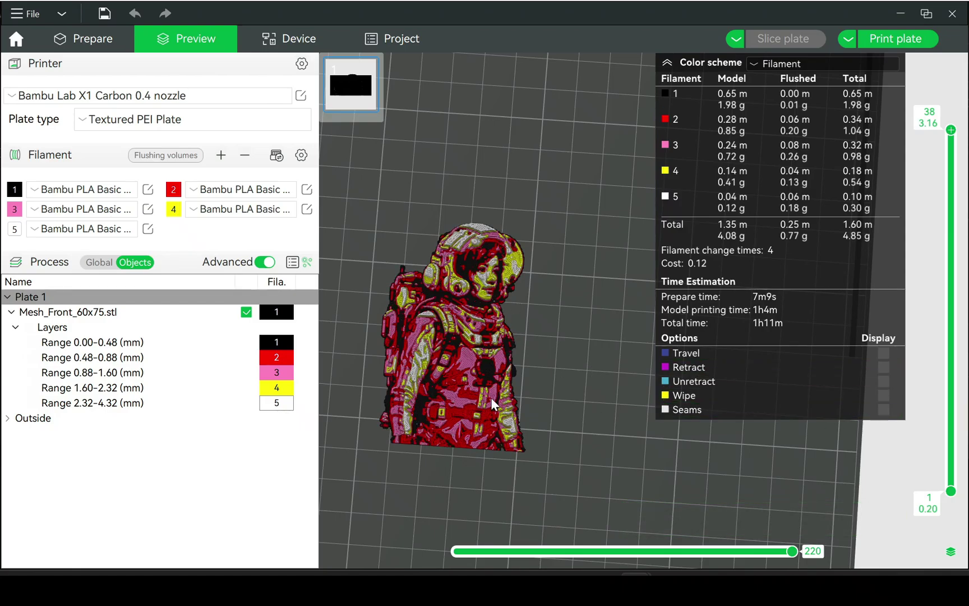
scroll(492, 381, up, 2)
scroll(491, 373, up, 2)
right_drag(492, 374, 696, 344)
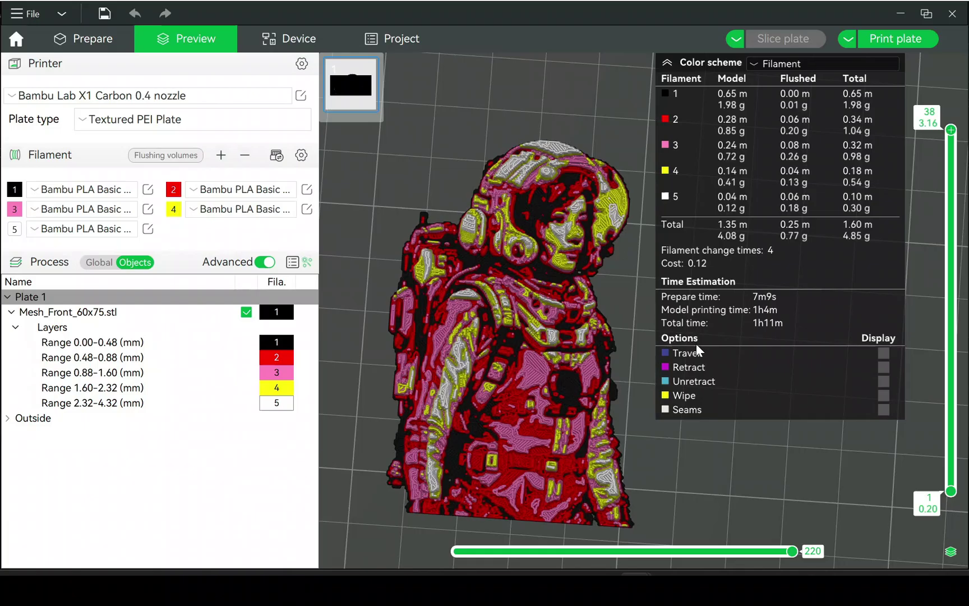
drag(671, 444, 636, 473)
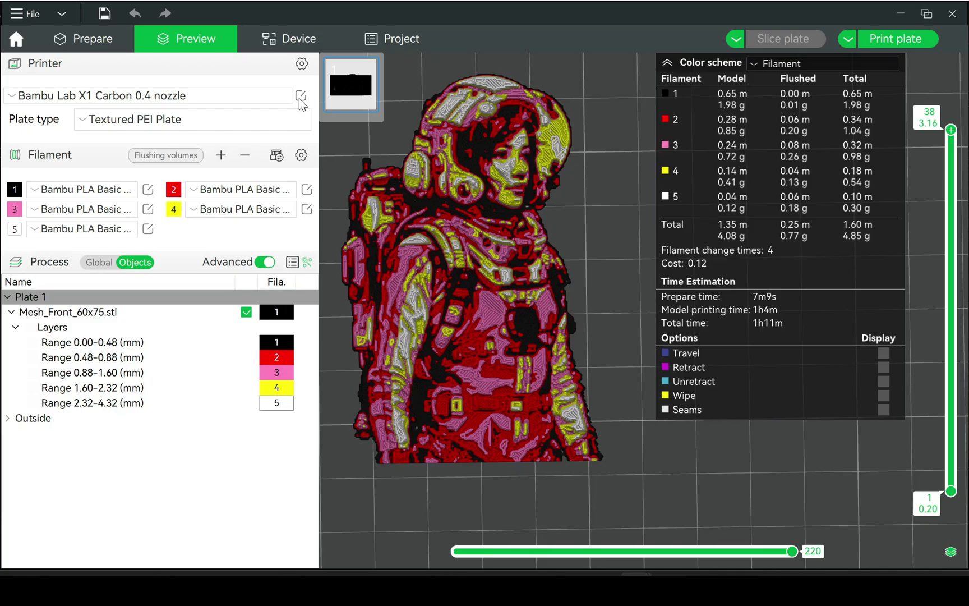
click(280, 43)
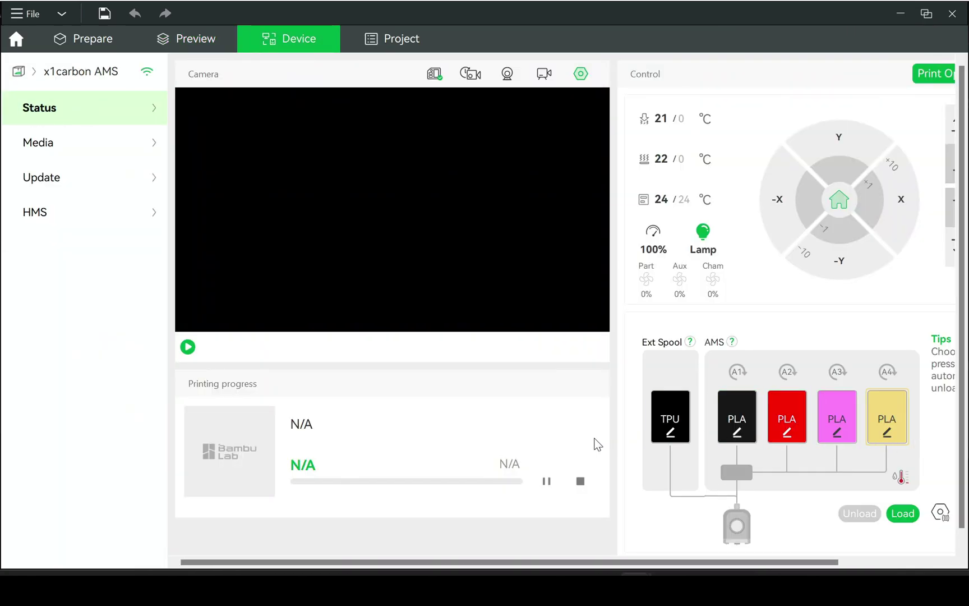
From the sliced preview, open Print plate and map the fifth PLA filament to AMS slot A1
click(176, 40)
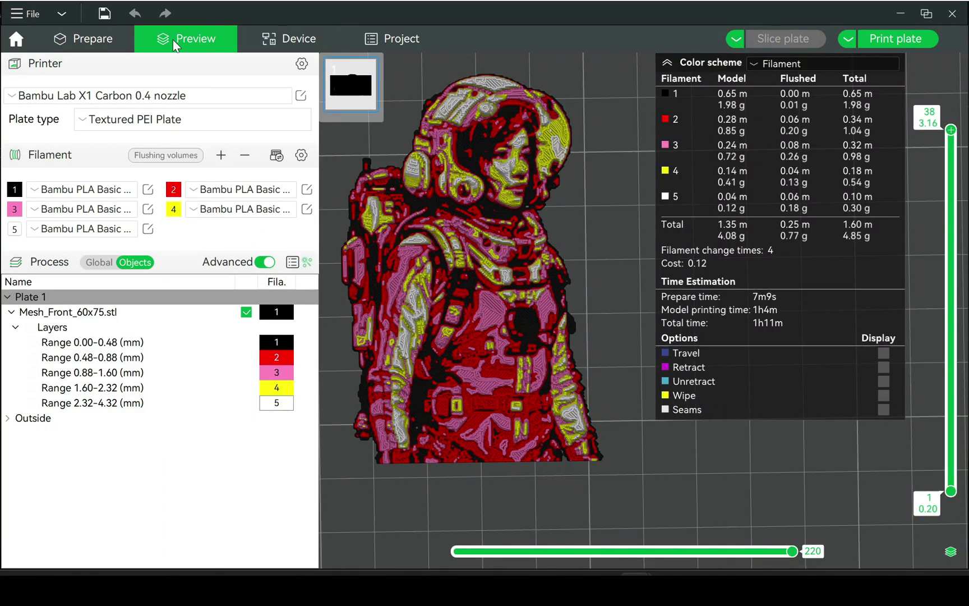
click(906, 40)
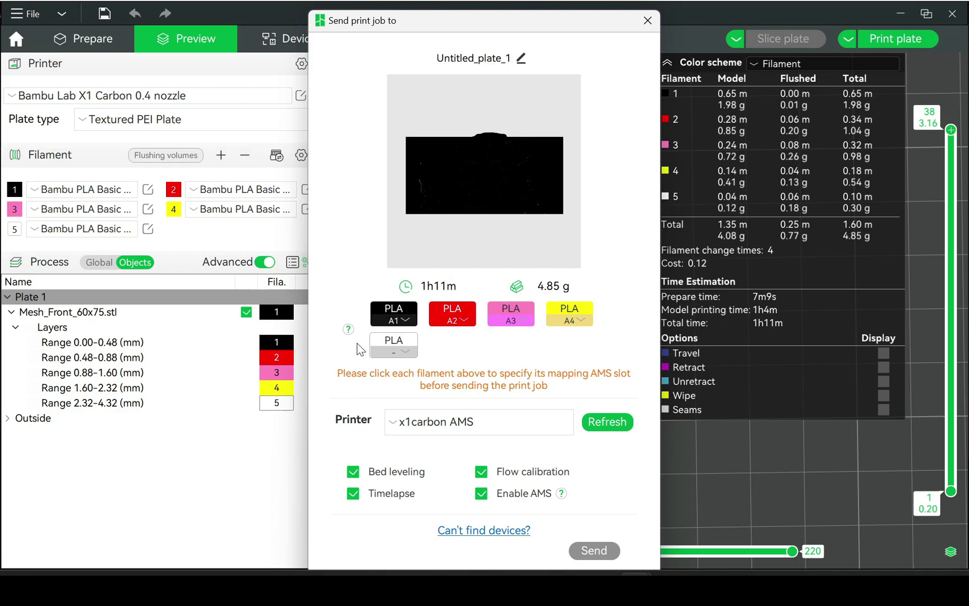
click(404, 352)
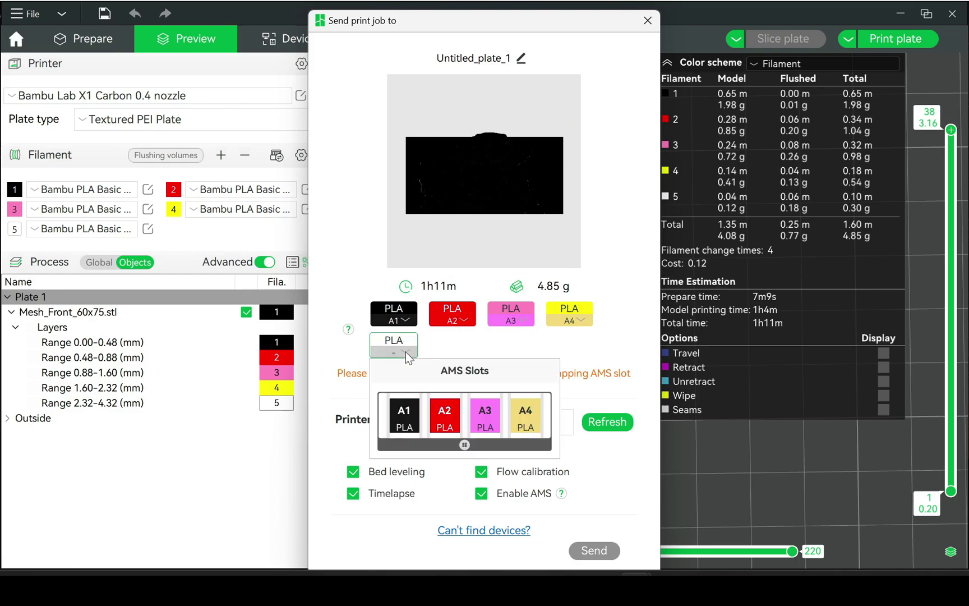
click(392, 422)
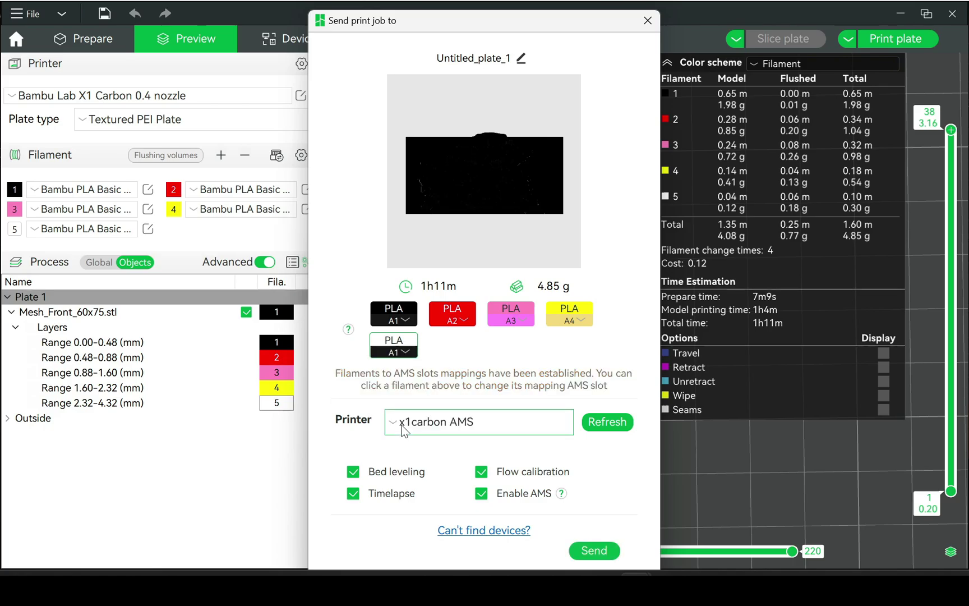
Send Untitled_plate_1 to the x1carbon printer and start its live camera view
click(595, 549)
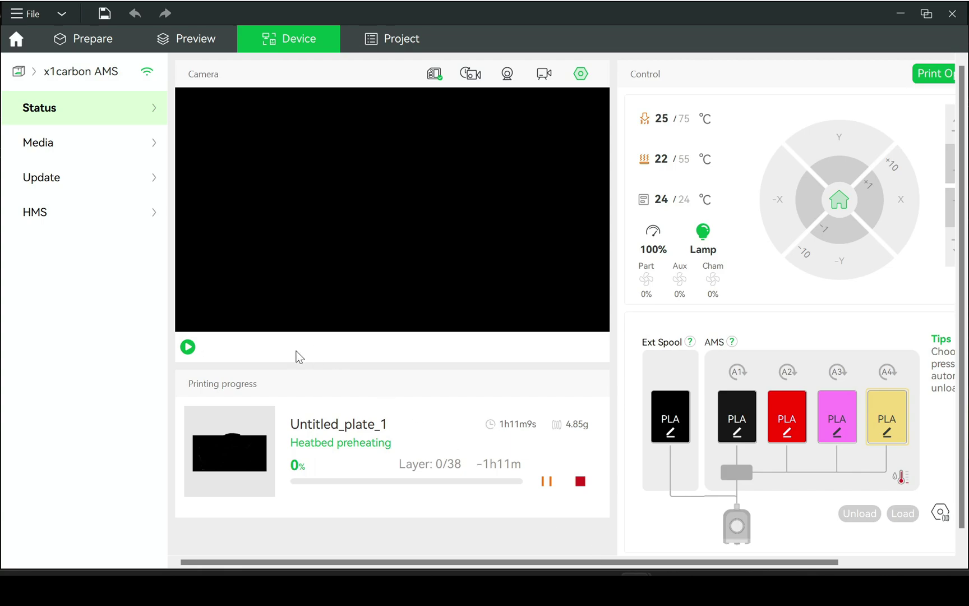
click(189, 348)
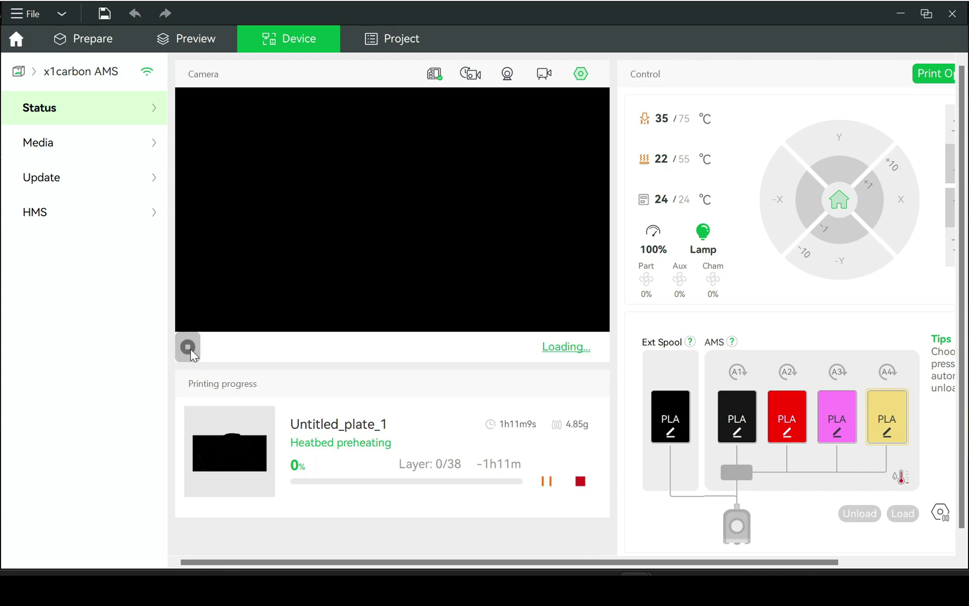